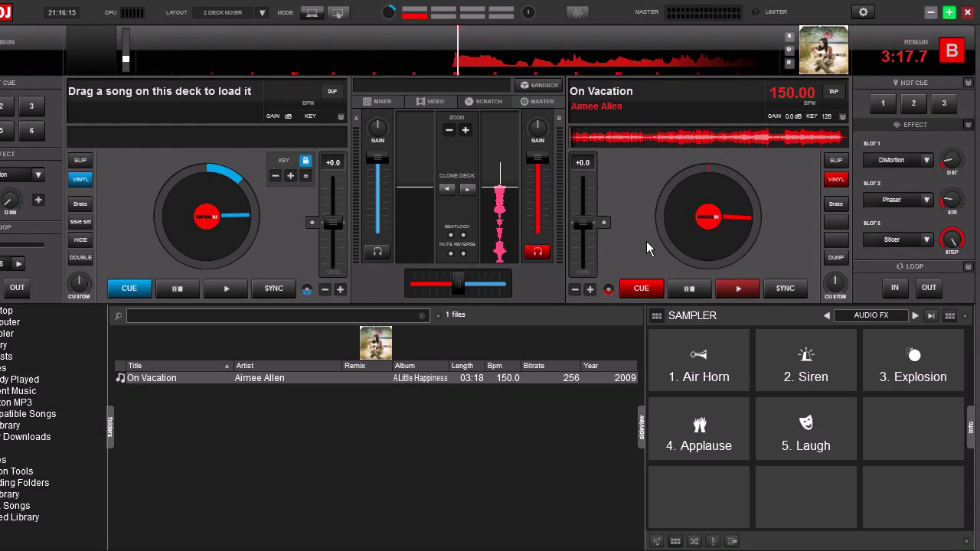
Unload the track from the right deck (deck B) so both decks are empty
{"action": "left_click", "coordinate": [683, 290]}
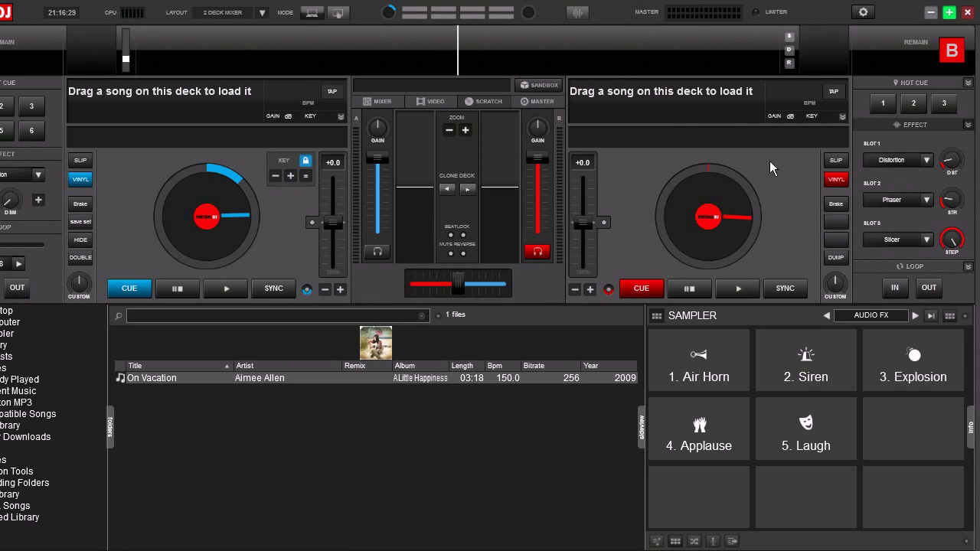
Add and apply a Microphone input on the Realtek card, channels 1&2, then close Config
{"action": "left_click", "coordinate": [861, 13]}
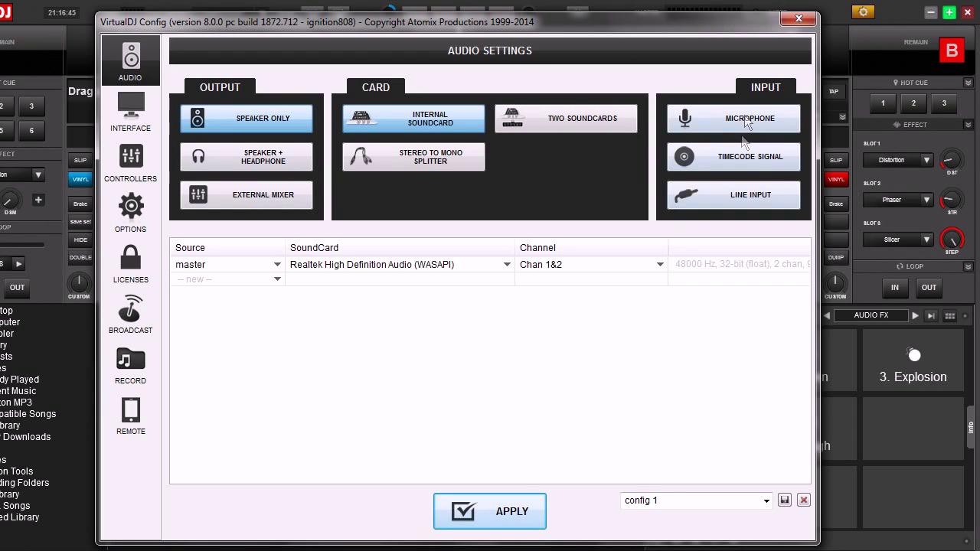
{"action": "left_click", "coordinate": [699, 122]}
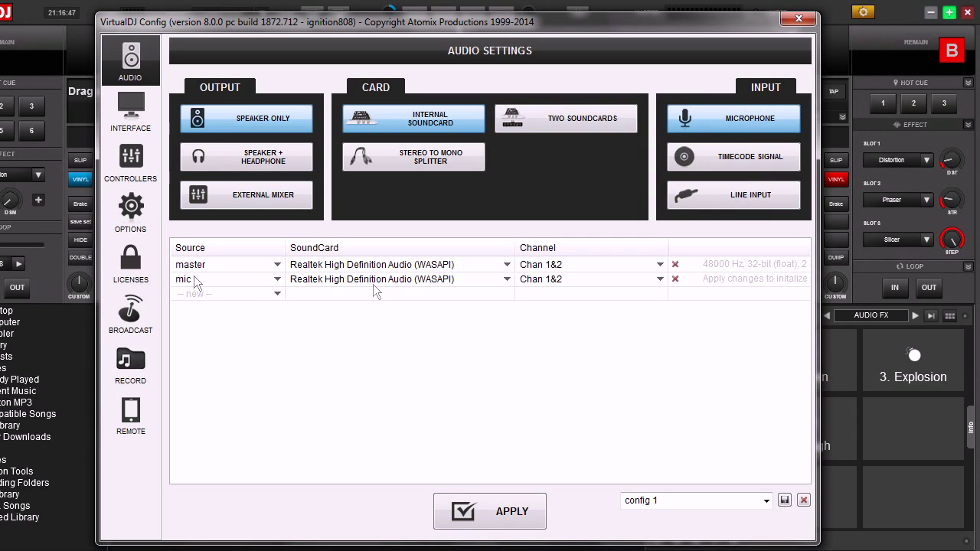
{"action": "left_click", "coordinate": [495, 519]}
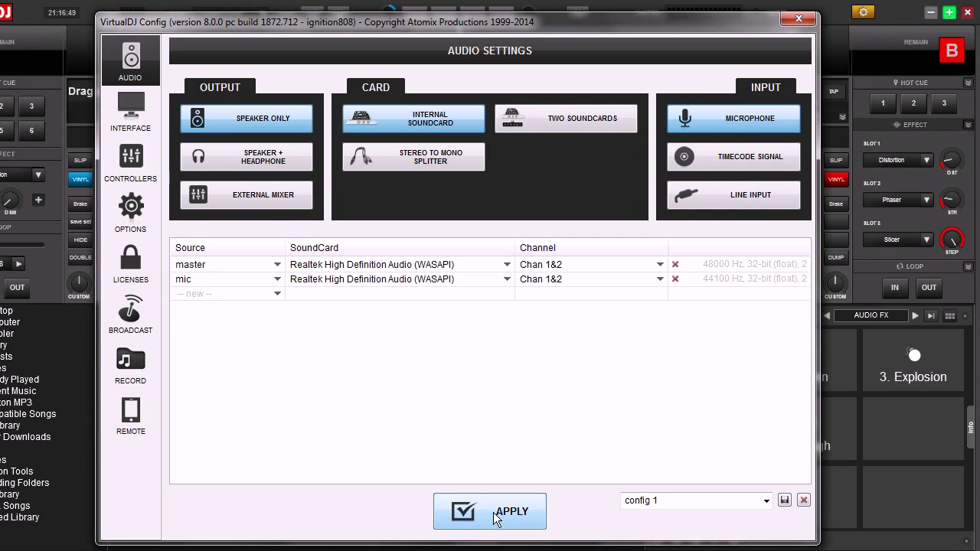
{"action": "left_click", "coordinate": [789, 21]}
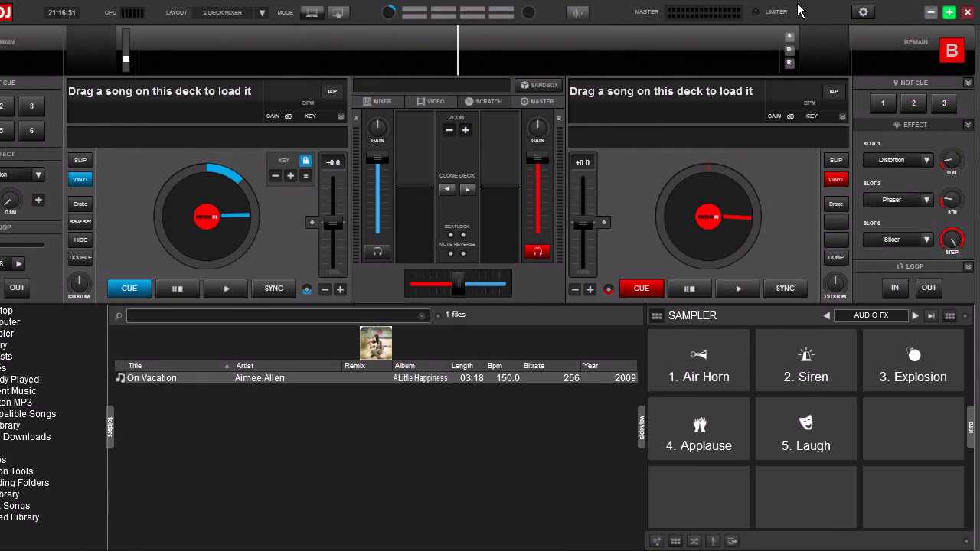
Record the spoken DJ drop from the mic into a new 'mic' sample in Recordings
{"action": "left_click", "coordinate": [538, 101]}
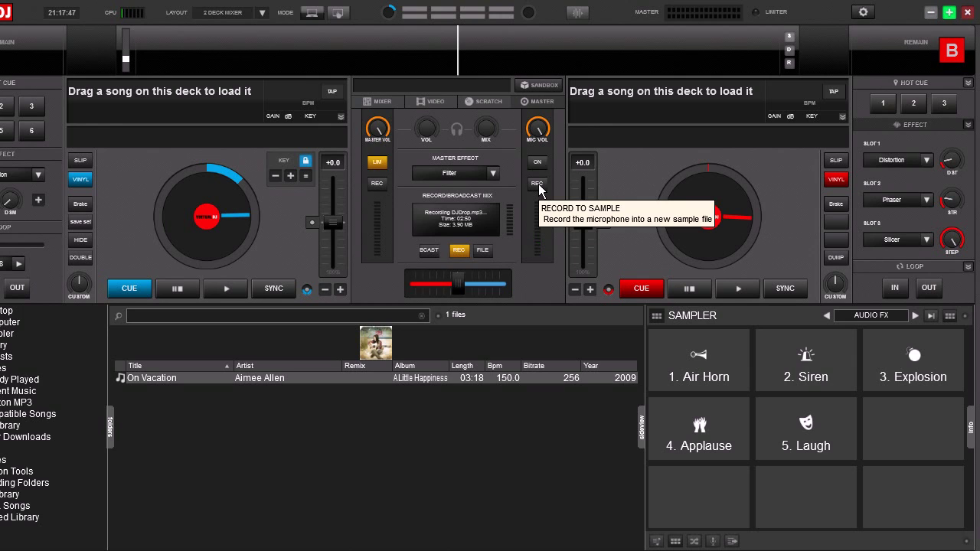
{"action": "left_click", "coordinate": [538, 184]}
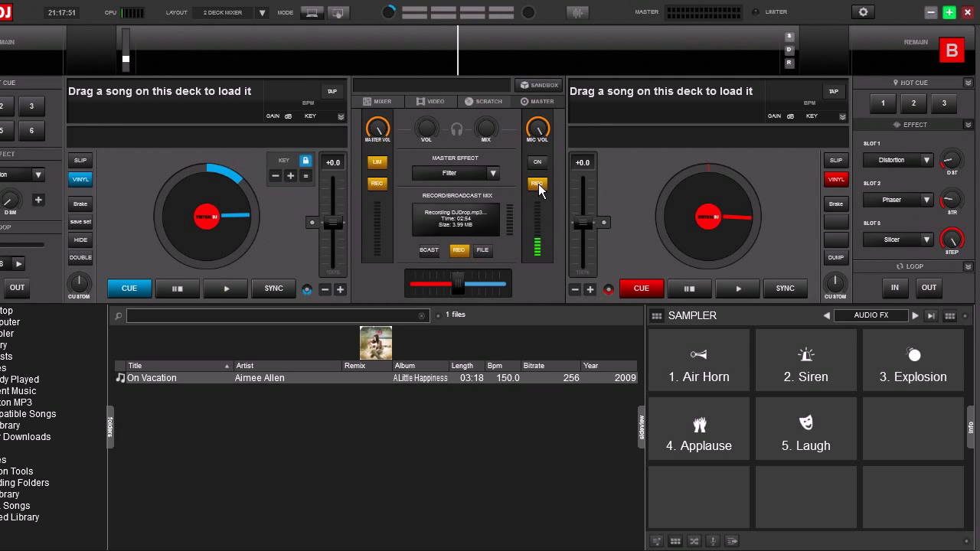
{"action": "left_click", "coordinate": [538, 184]}
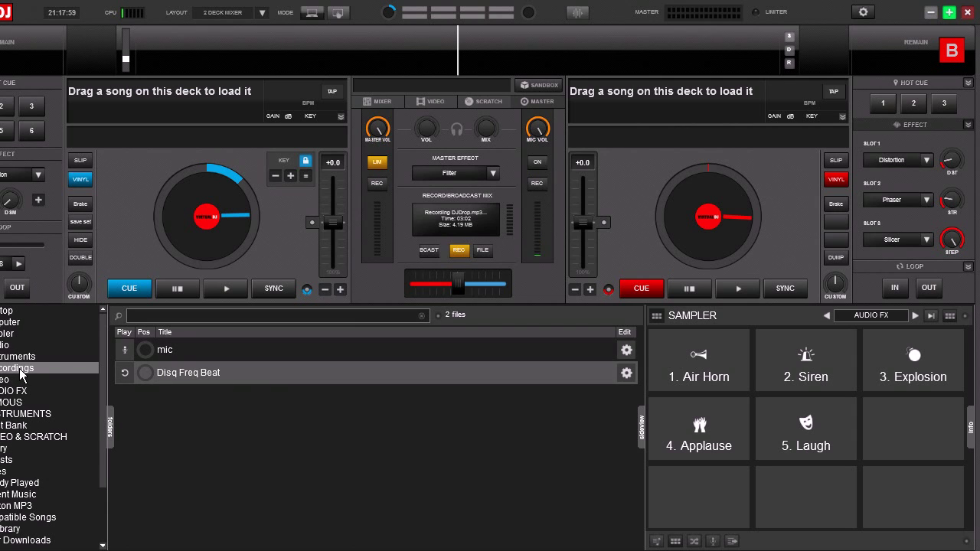
Load the 'mic' sample from Recordings onto the right deck, reading 114.67 BPM
{"action": "left_click", "coordinate": [220, 350]}
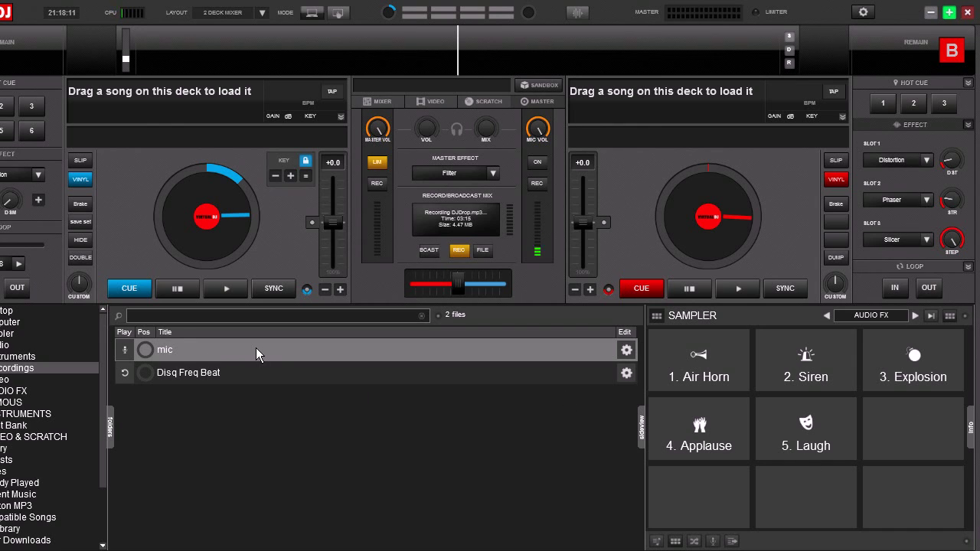
{"action": "left_click_drag", "start_coordinate": [256, 348], "coordinate": [740, 211]}
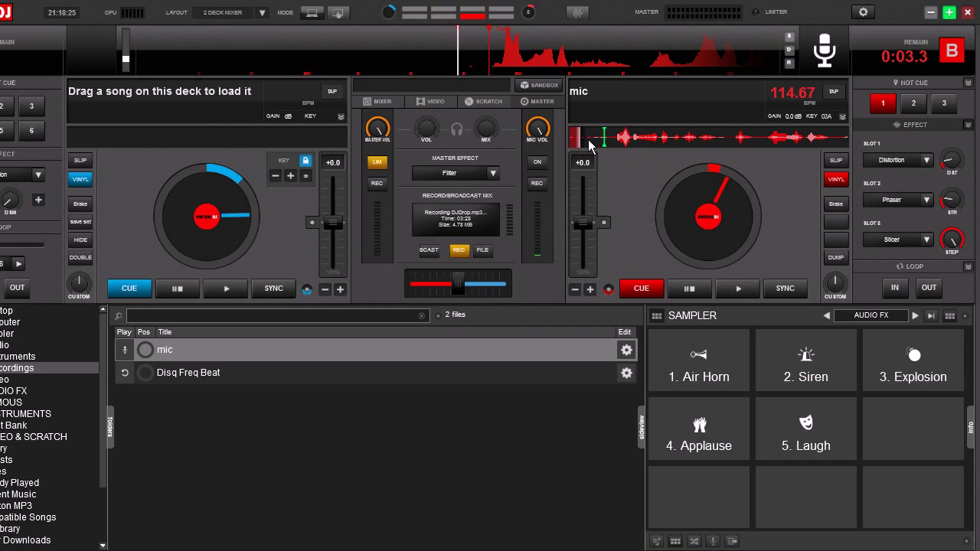
Set a cue point on the mic sample, creating hot cue Cue 1, and preview it
{"action": "left_click", "coordinate": [483, 102]}
{"action": "left_click", "coordinate": [732, 288]}
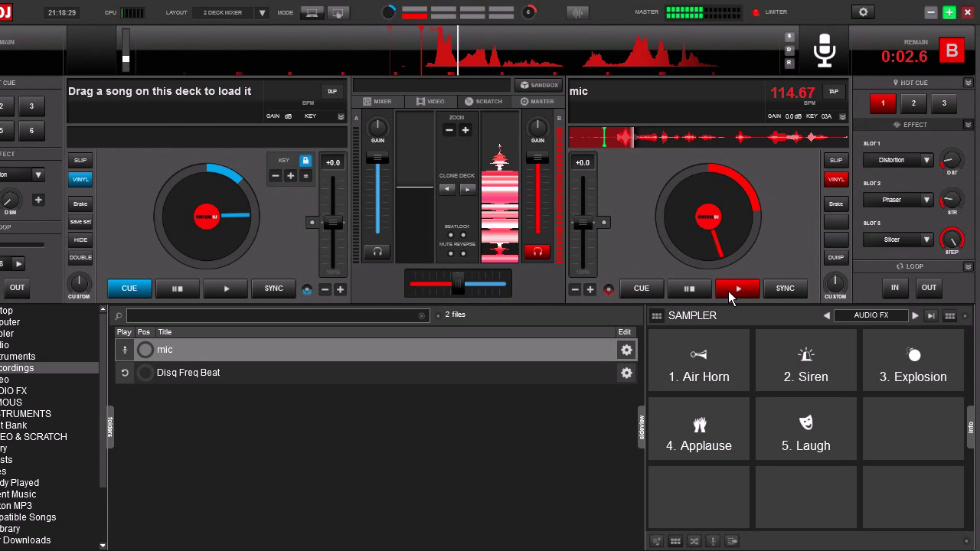
{"action": "left_click", "coordinate": [645, 292]}
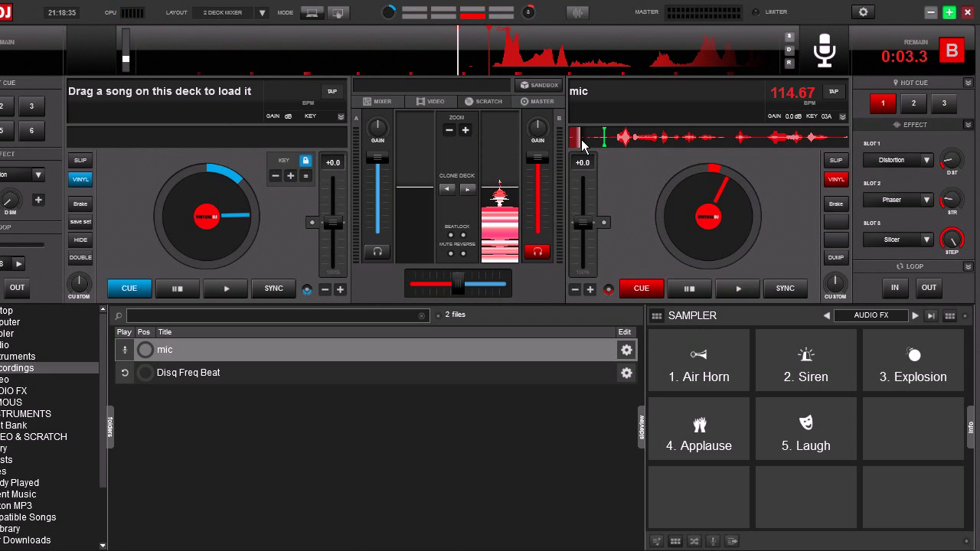
{"action": "left_click", "coordinate": [617, 145]}
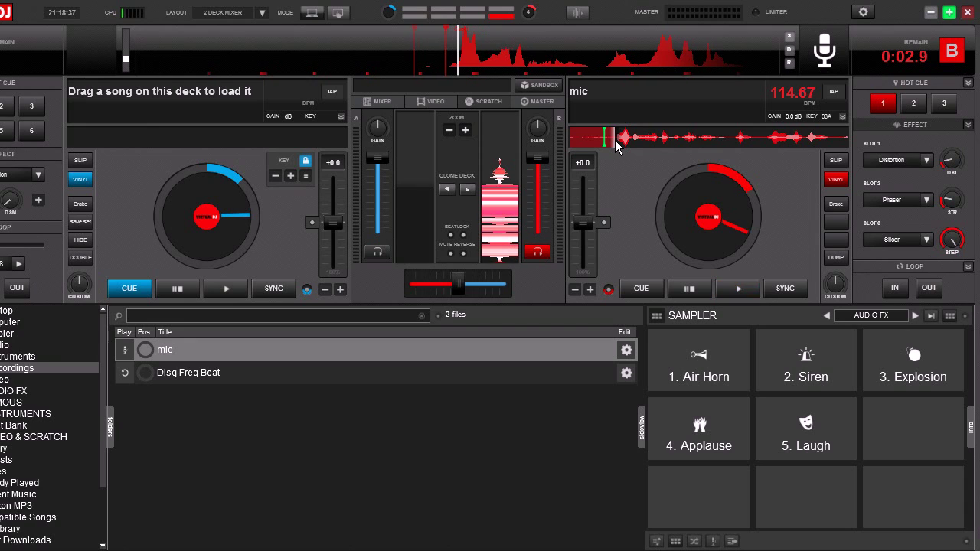
{"action": "left_click", "coordinate": [968, 82]}
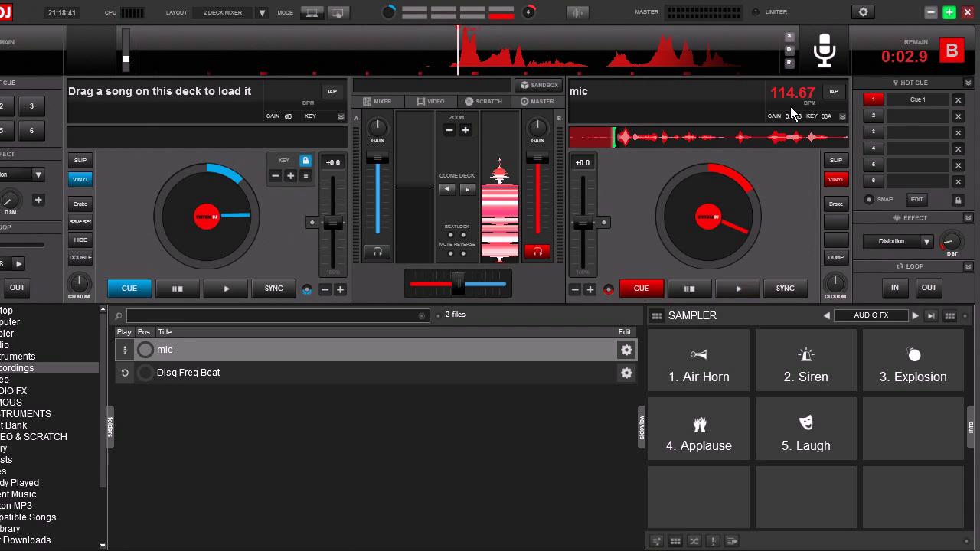
{"action": "left_click", "coordinate": [647, 293]}
In the POI Editor, turn Snap off and move Cue 1 to 00:00.513, before the first vocal
{"action": "left_click", "coordinate": [916, 200]}
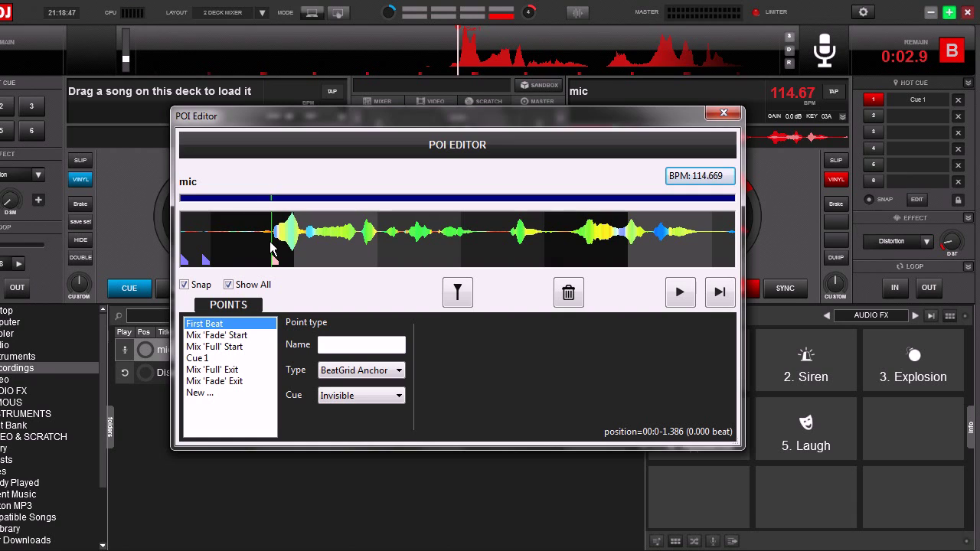
{"action": "left_click_drag", "start_coordinate": [267, 242], "coordinate": [261, 243]}
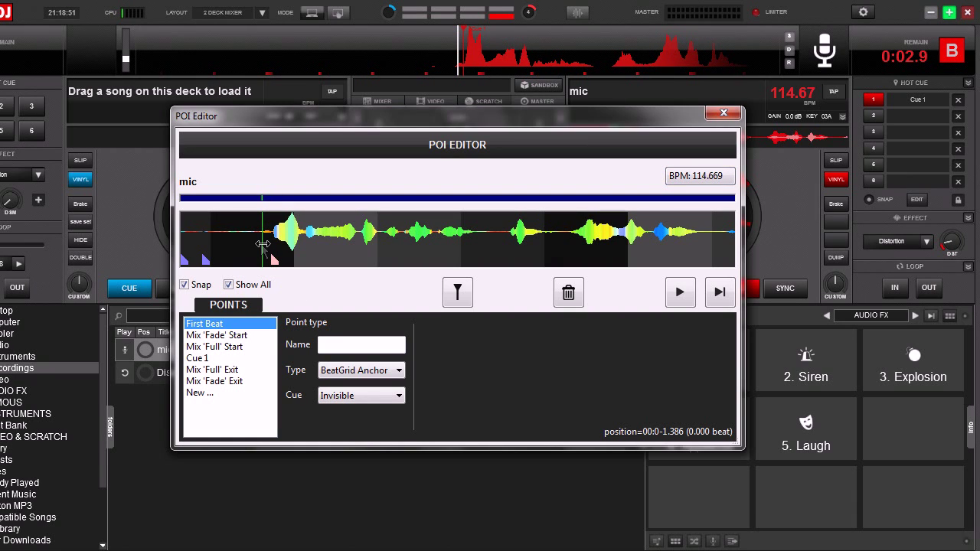
{"action": "left_click", "coordinate": [273, 260]}
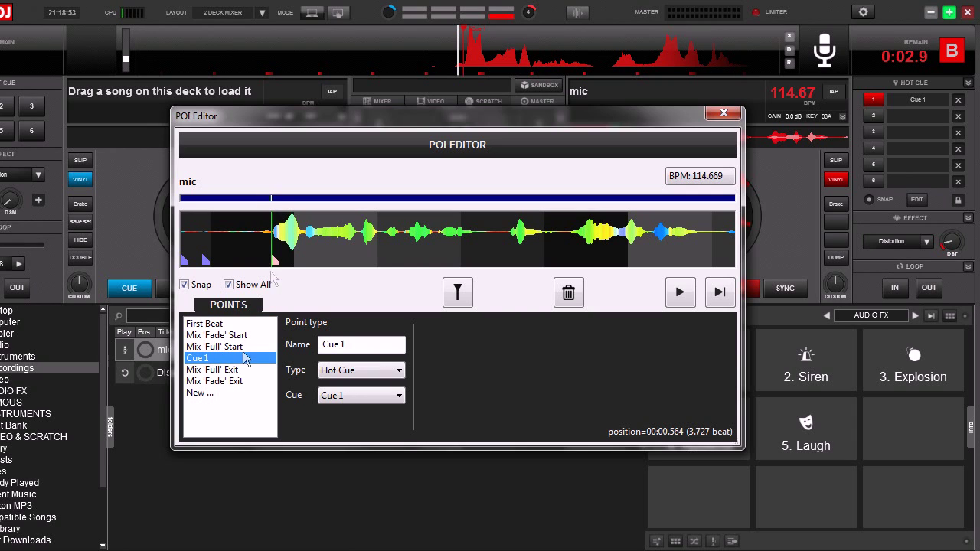
{"action": "left_click", "coordinate": [273, 261]}
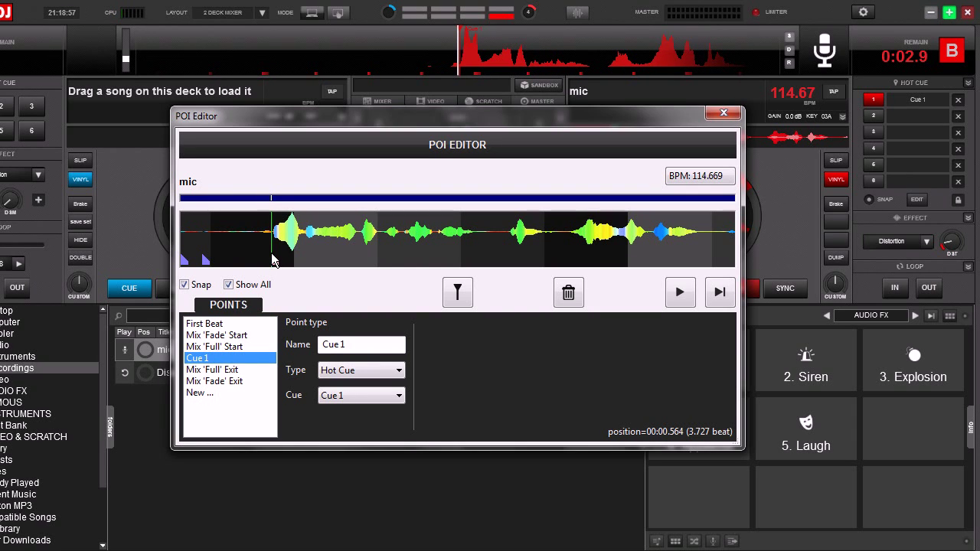
{"action": "left_click_drag", "start_coordinate": [273, 261], "coordinate": [269, 260]}
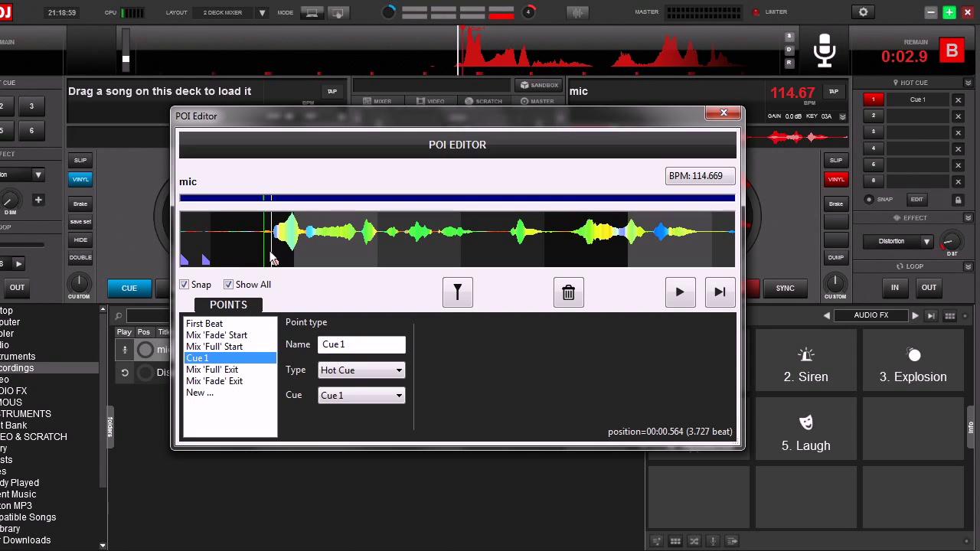
{"action": "left_click", "coordinate": [273, 260]}
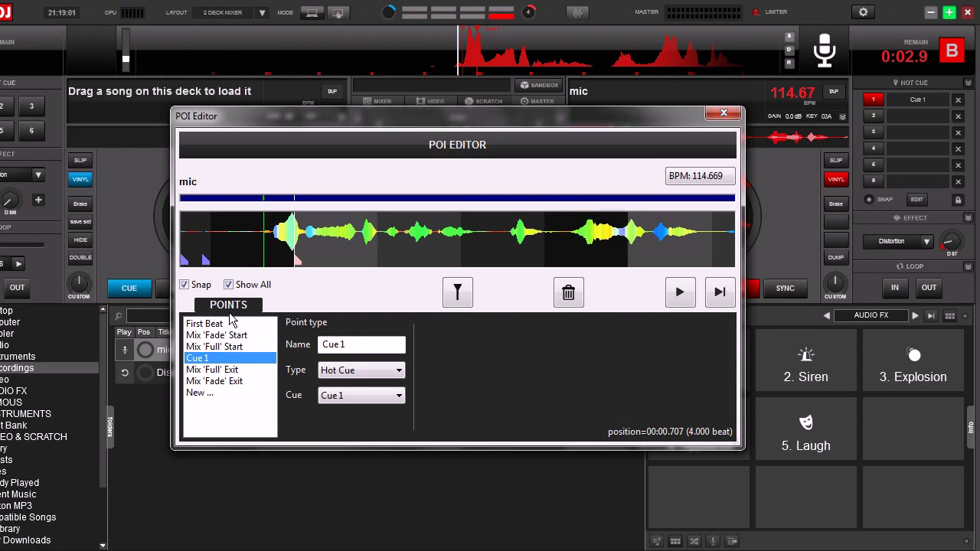
{"action": "left_click", "coordinate": [190, 286]}
{"action": "left_click_drag", "start_coordinate": [295, 259], "coordinate": [262, 253]}
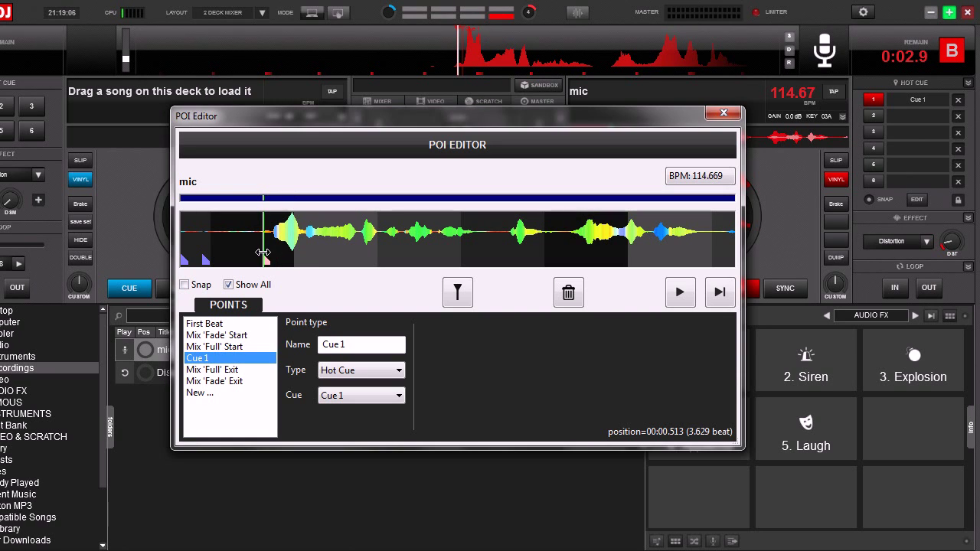
{"action": "left_click", "coordinate": [723, 115]}
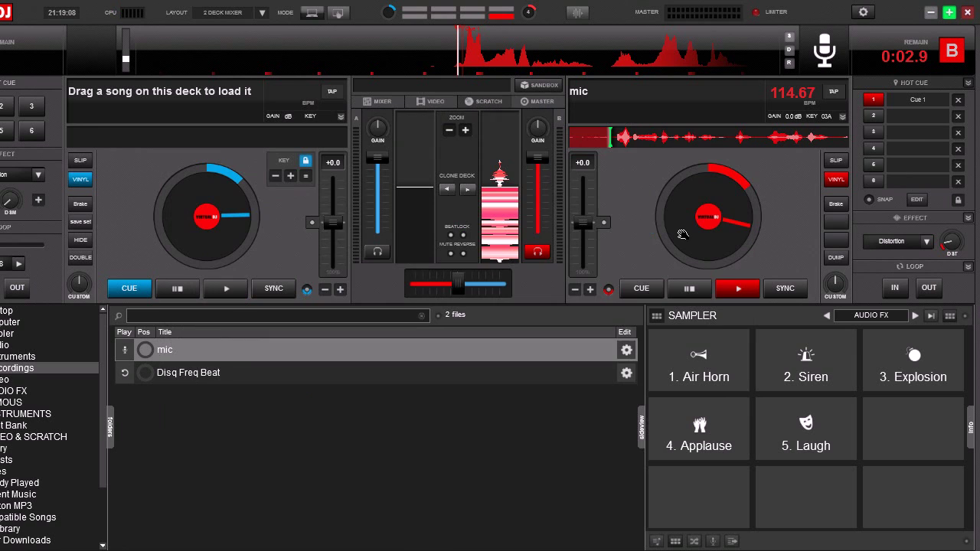
{"action": "left_click", "coordinate": [640, 289]}
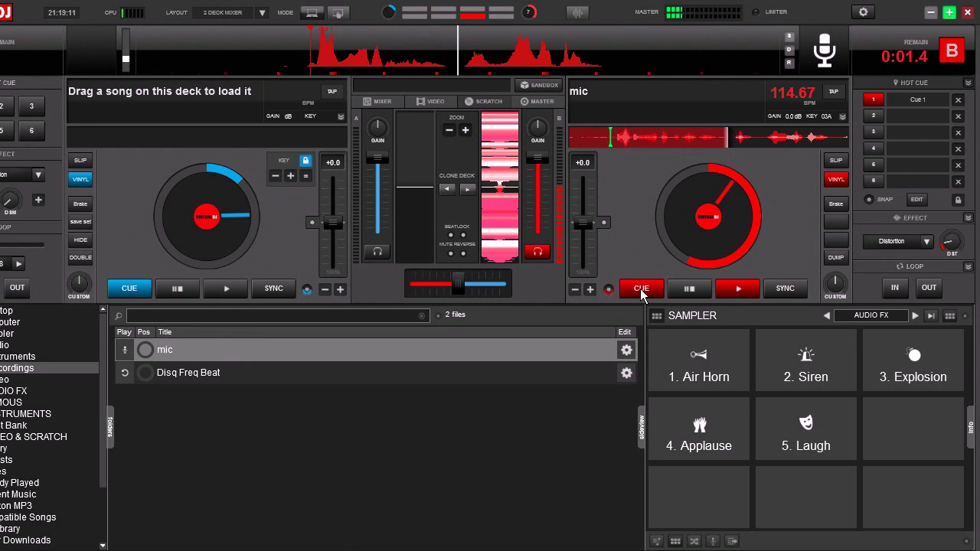
{"action": "left_click", "coordinate": [640, 288]}
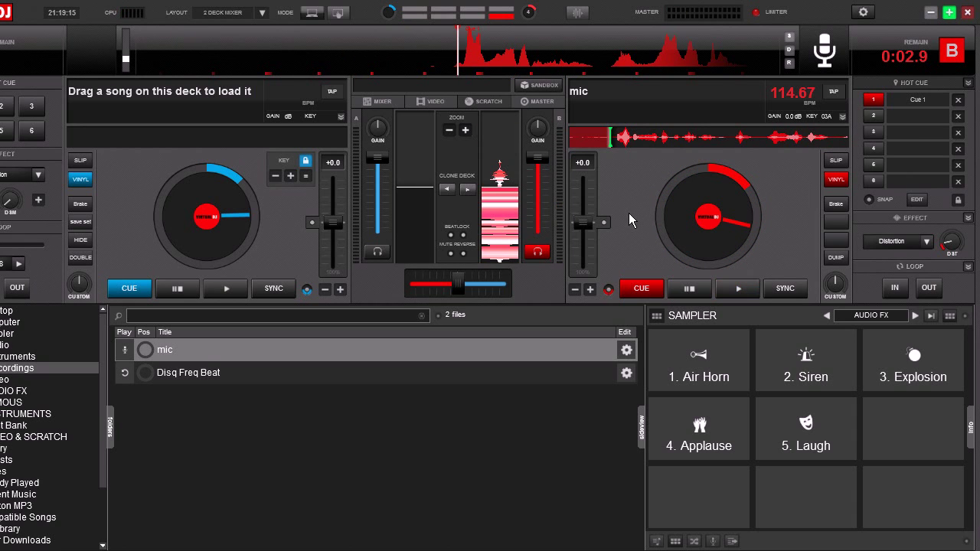
{"action": "left_click", "coordinate": [737, 291]}
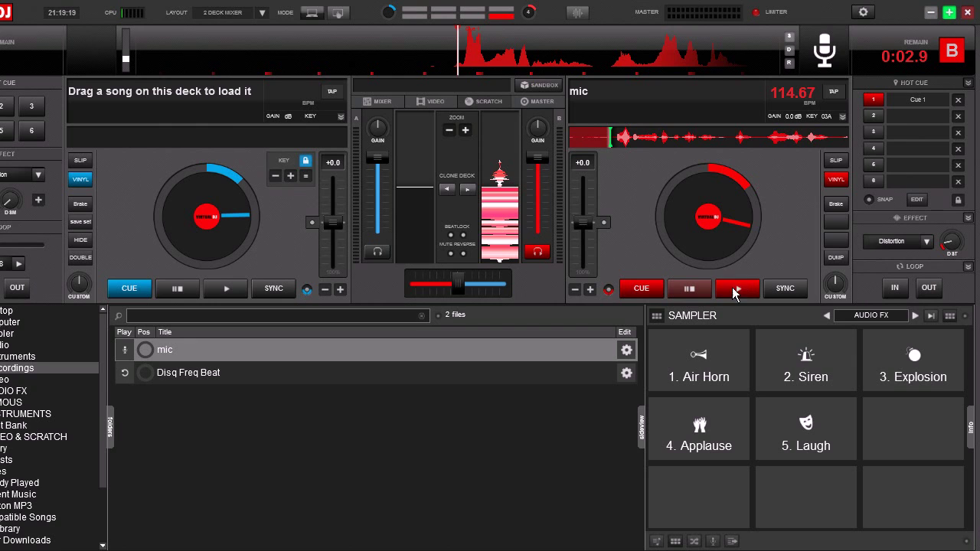
{"action": "left_click", "coordinate": [608, 290]}
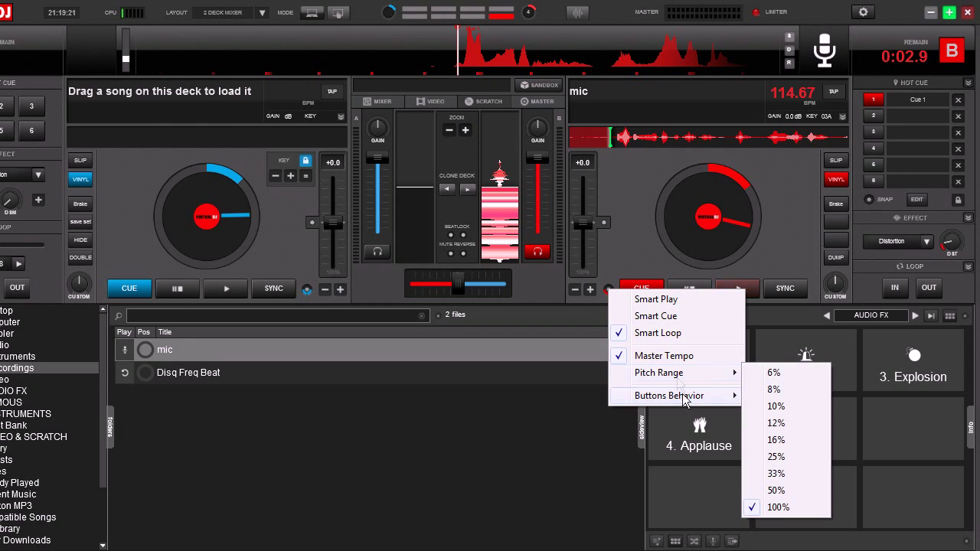
{"action": "mouse_move", "coordinate": [684, 400]}
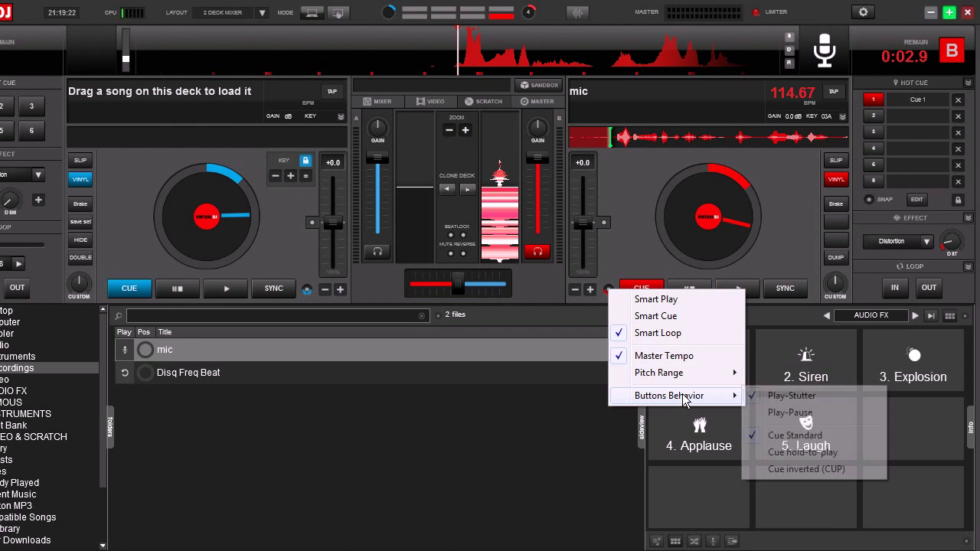
{"action": "left_click", "coordinate": [779, 256]}
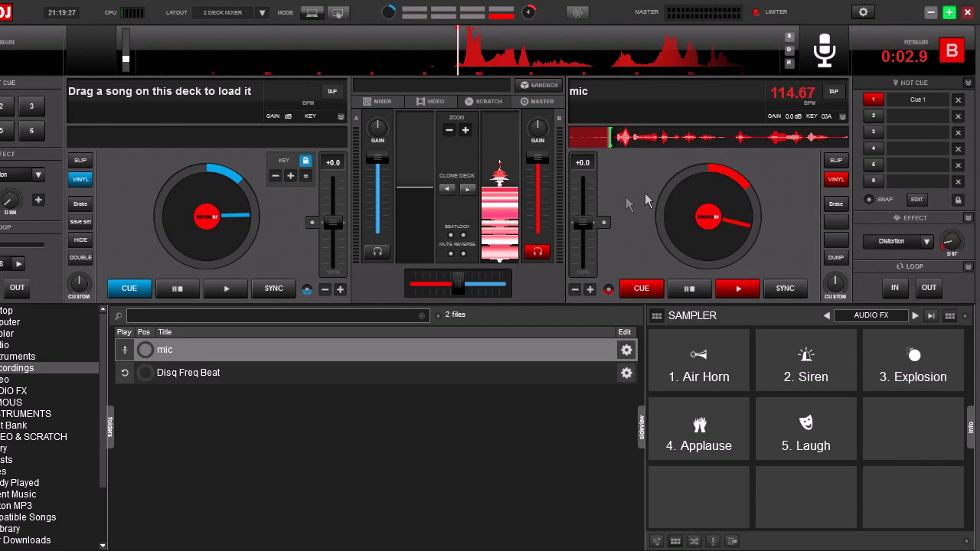
Lower deck B's key so the mic track reads 06A instead of 03A, then audition it
{"action": "left_click", "coordinate": [842, 120]}
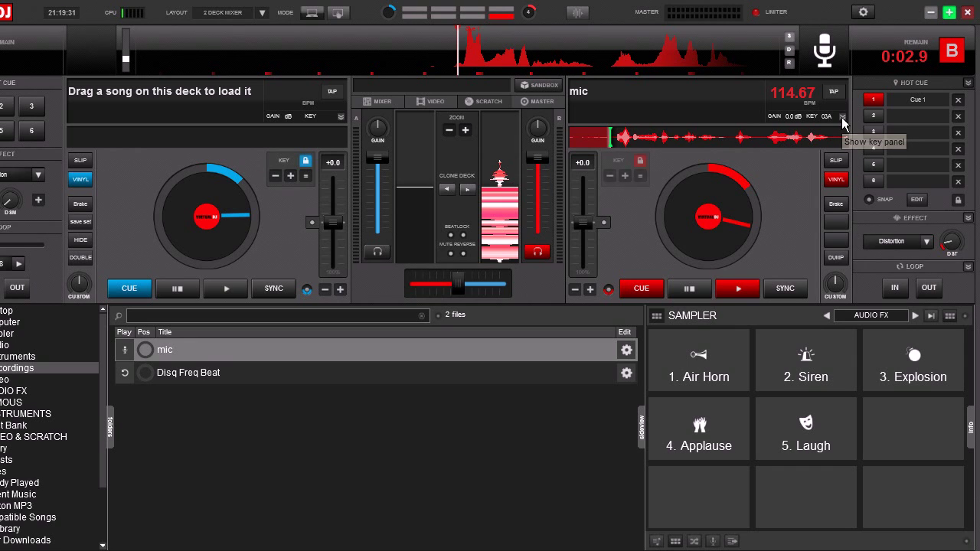
{"action": "left_click", "coordinate": [614, 178]}
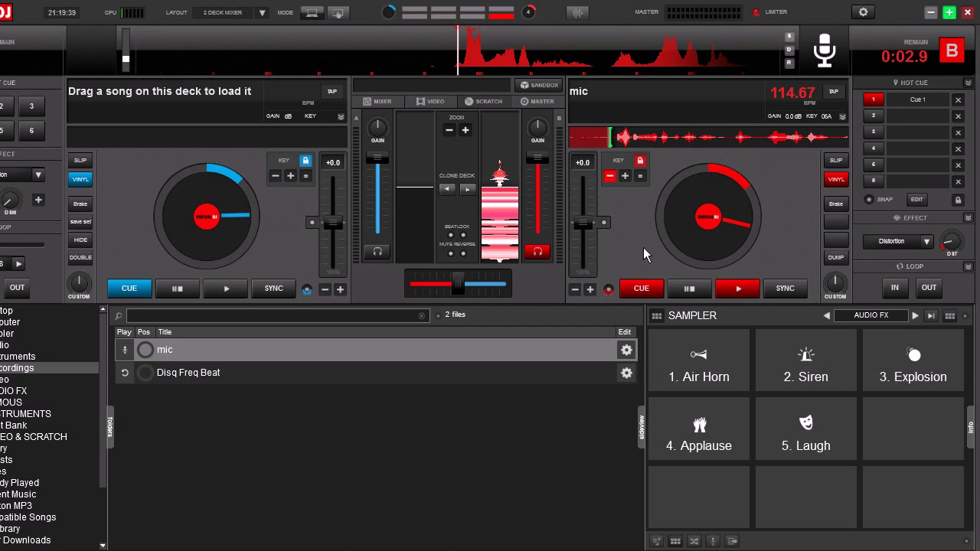
{"action": "left_click", "coordinate": [640, 288]}
Turn on Distortion and Phaser on deck B, play the mic track, and expand the loop section
{"action": "left_click", "coordinate": [968, 218]}
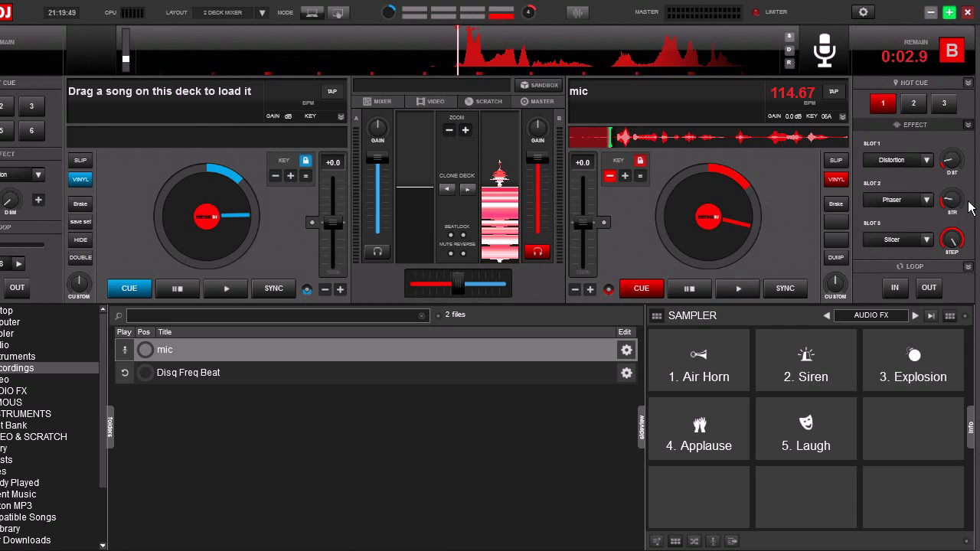
{"action": "left_click", "coordinate": [908, 160]}
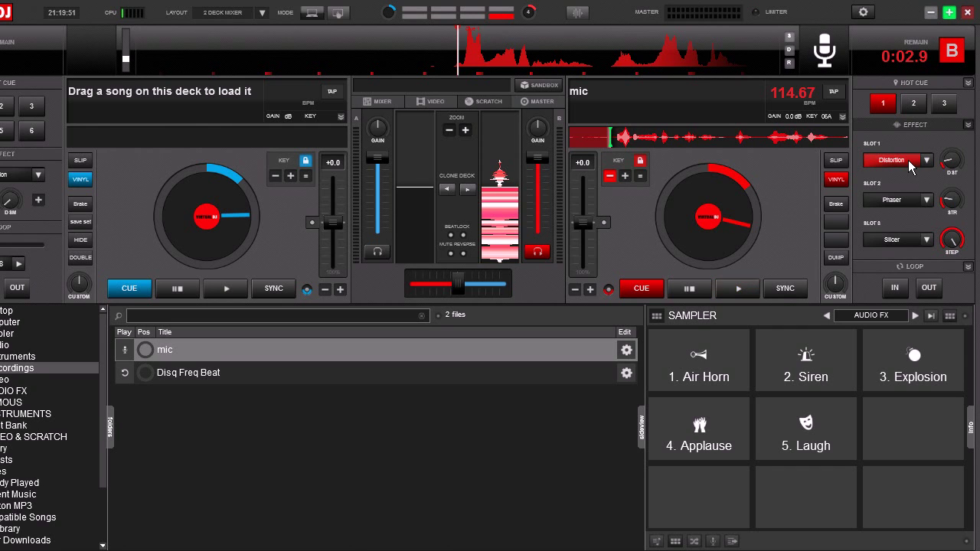
{"action": "left_click", "coordinate": [900, 202]}
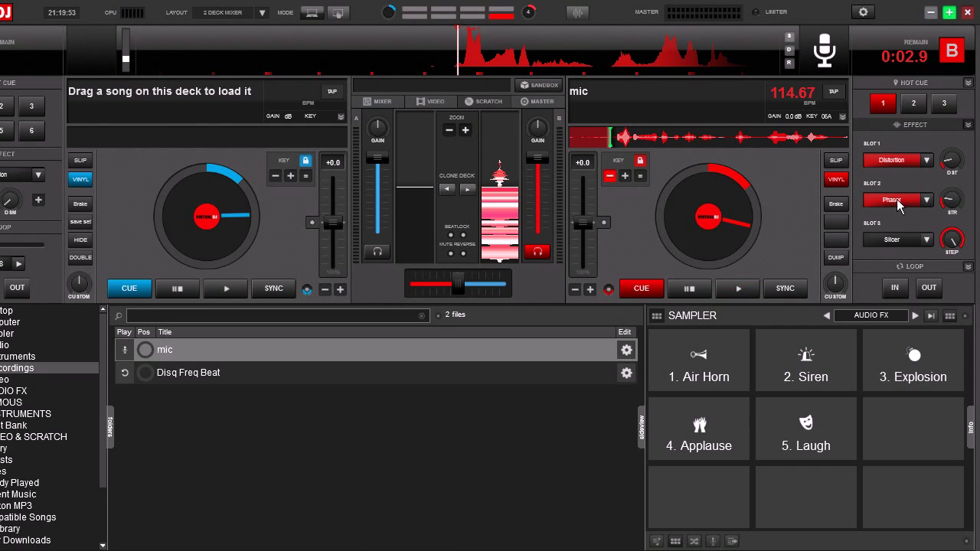
{"action": "left_click", "coordinate": [648, 292]}
{"action": "left_click", "coordinate": [915, 265]}
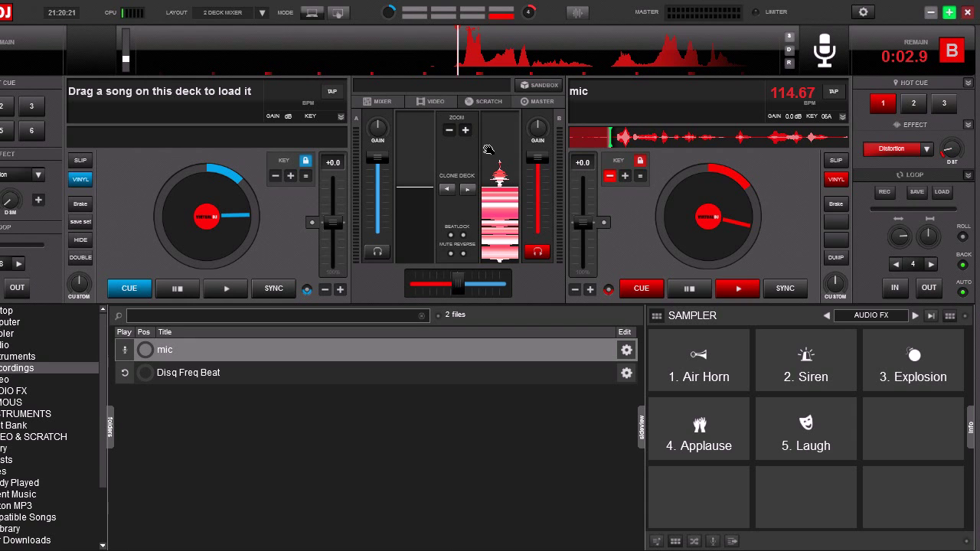
Switch the mixer to its MASTER view and open Config at Audio Settings
{"action": "left_click", "coordinate": [387, 102]}
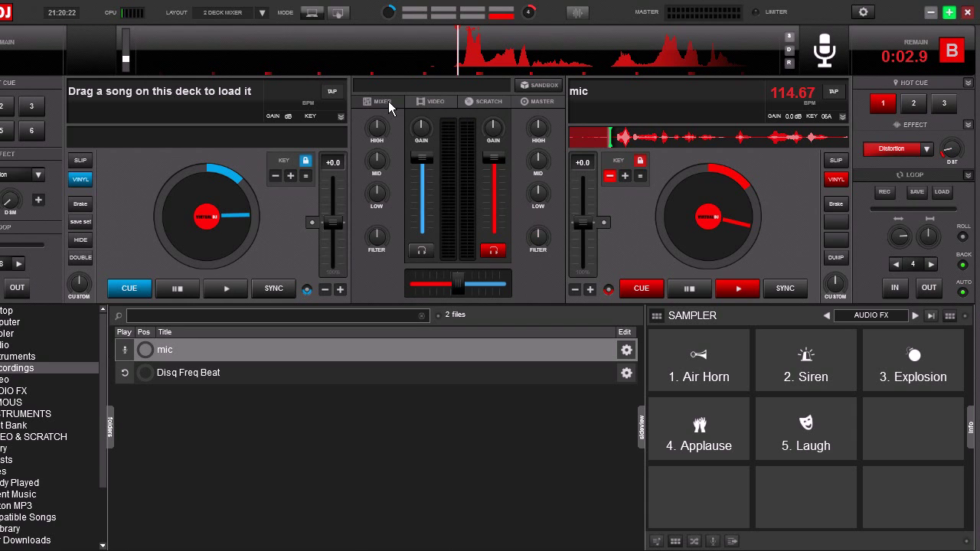
{"action": "left_click", "coordinate": [540, 101]}
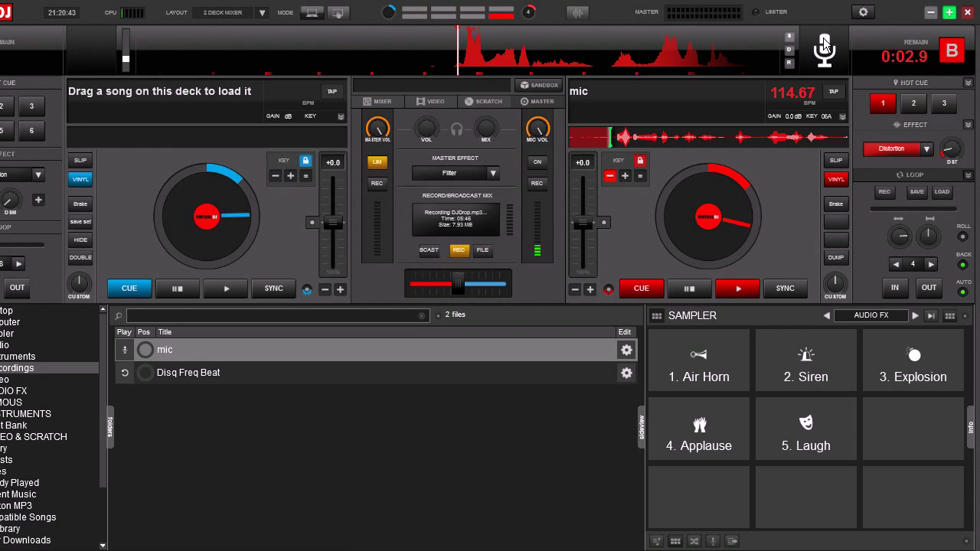
{"action": "left_click", "coordinate": [862, 11]}
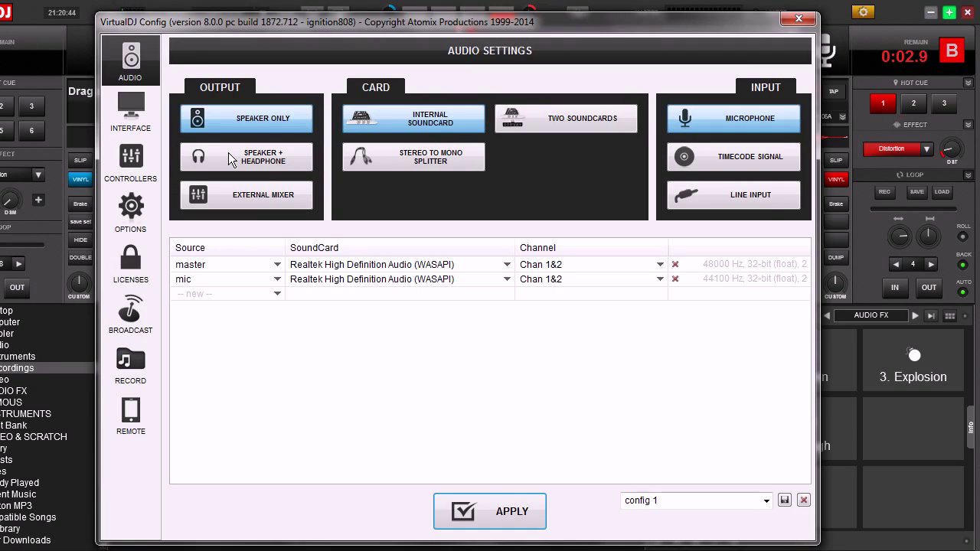
Add a CTRL+R keyboard mapping for sampler_rec "master" under Controllers, then close Config
{"action": "left_click", "coordinate": [142, 153]}
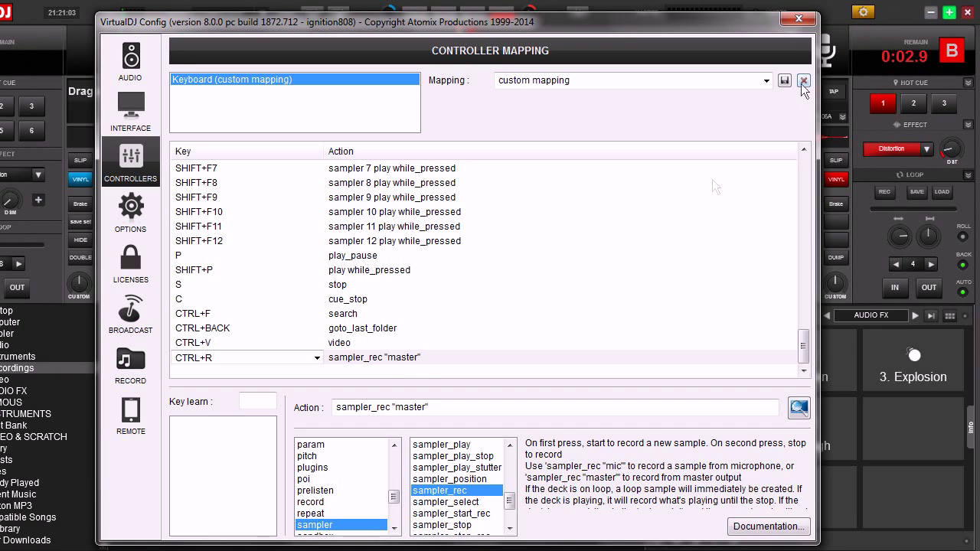
{"action": "left_click", "coordinate": [798, 18]}
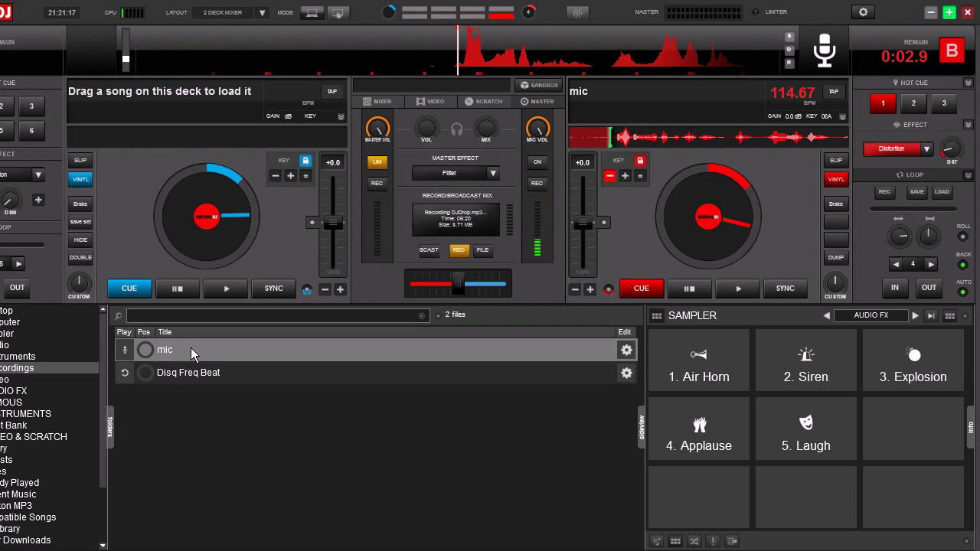
Record deck B's mic track from the master output into a new 'master' sample and load it on deck A
{"action": "left_click", "coordinate": [738, 289]}
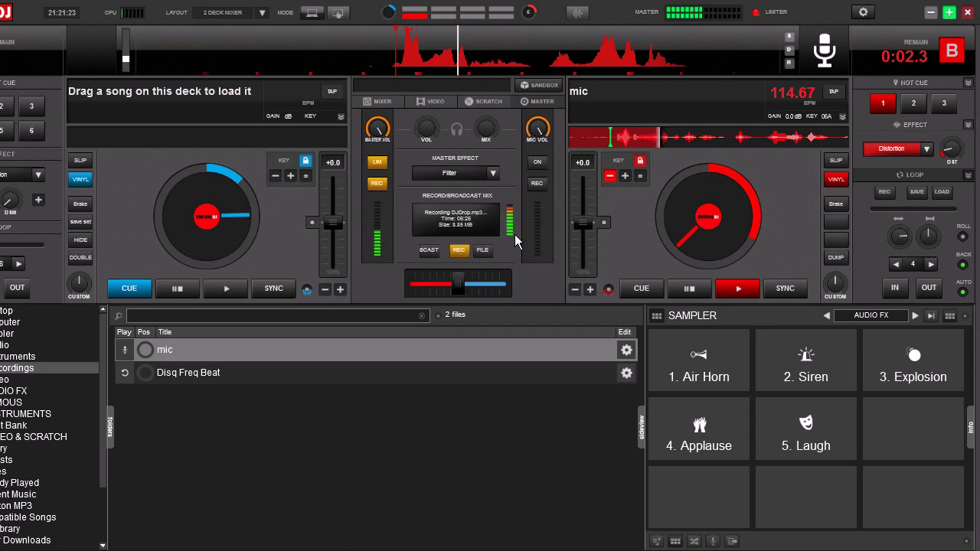
{"action": "left_click", "coordinate": [379, 186]}
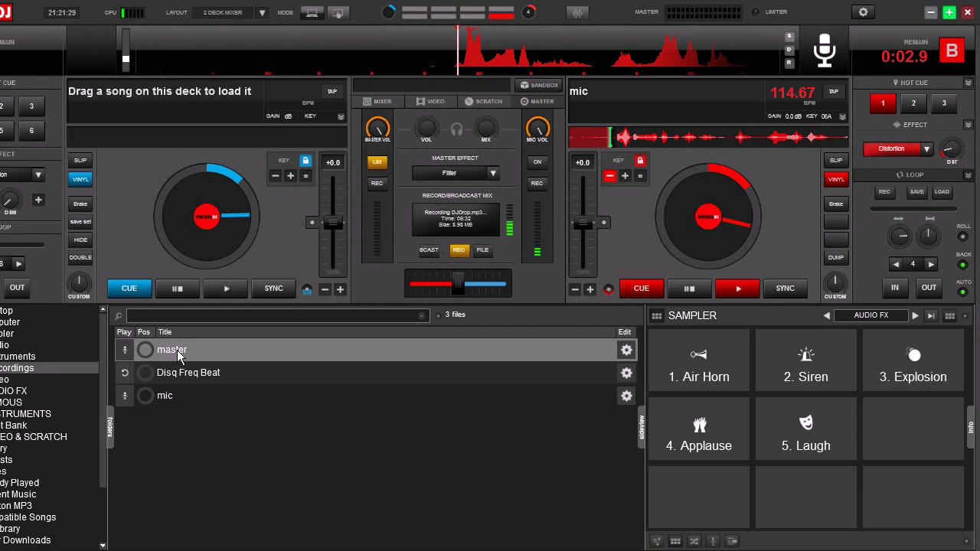
{"action": "left_click_drag", "start_coordinate": [177, 357], "coordinate": [231, 271]}
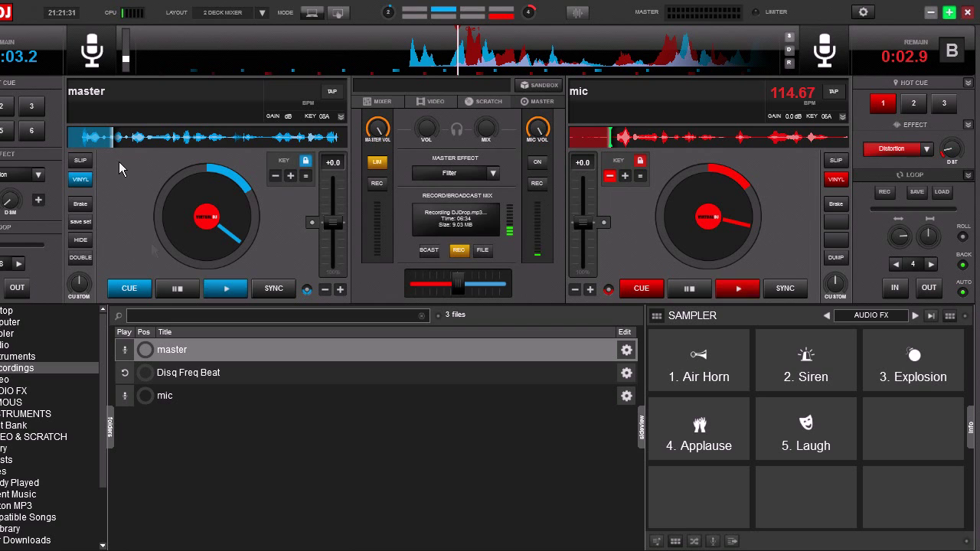
Audition the 'master' recording on the left deck, then stop it back at its cue
{"action": "left_click", "coordinate": [184, 290]}
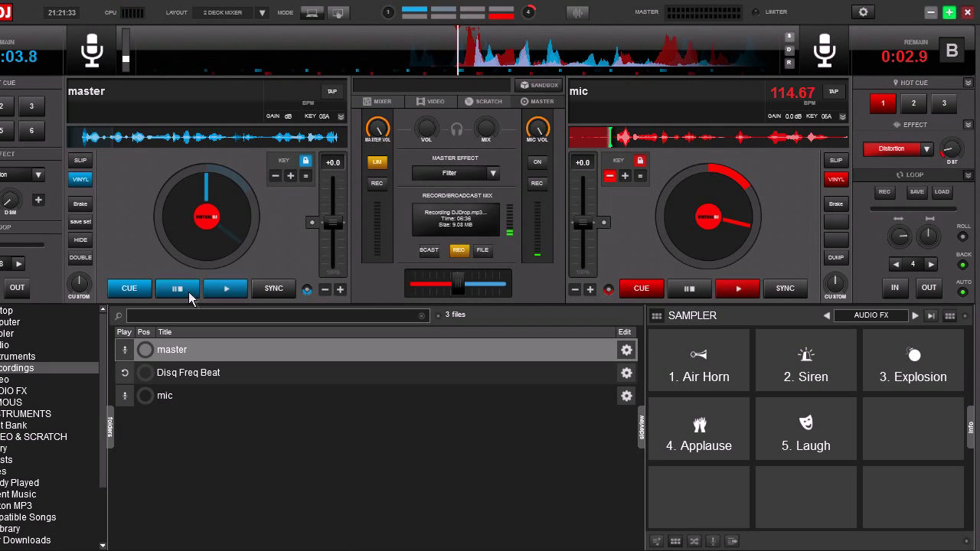
{"action": "left_click", "coordinate": [238, 291]}
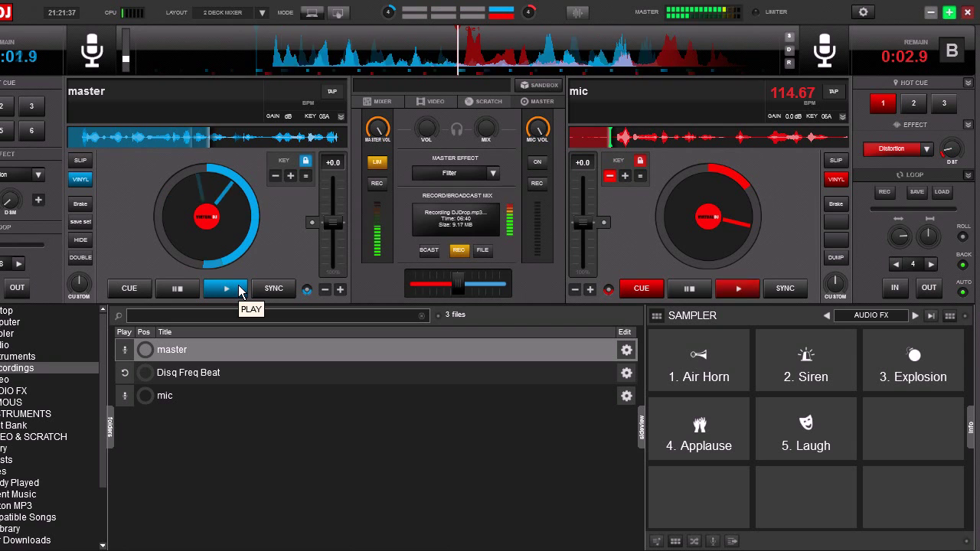
{"action": "left_click", "coordinate": [176, 288]}
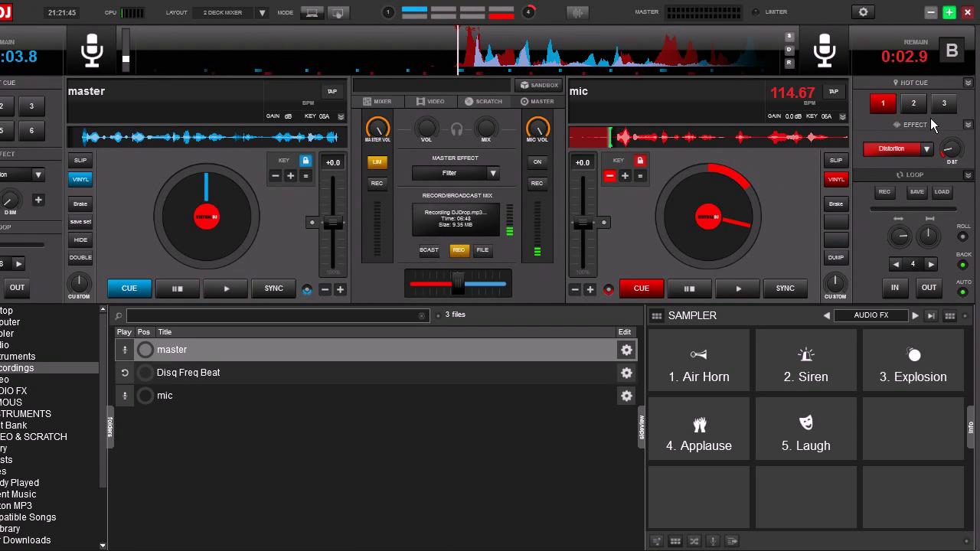
Show deck B's hot cues in scratch view with headphone prelisten and open the POI editor
{"action": "left_click", "coordinate": [969, 84]}
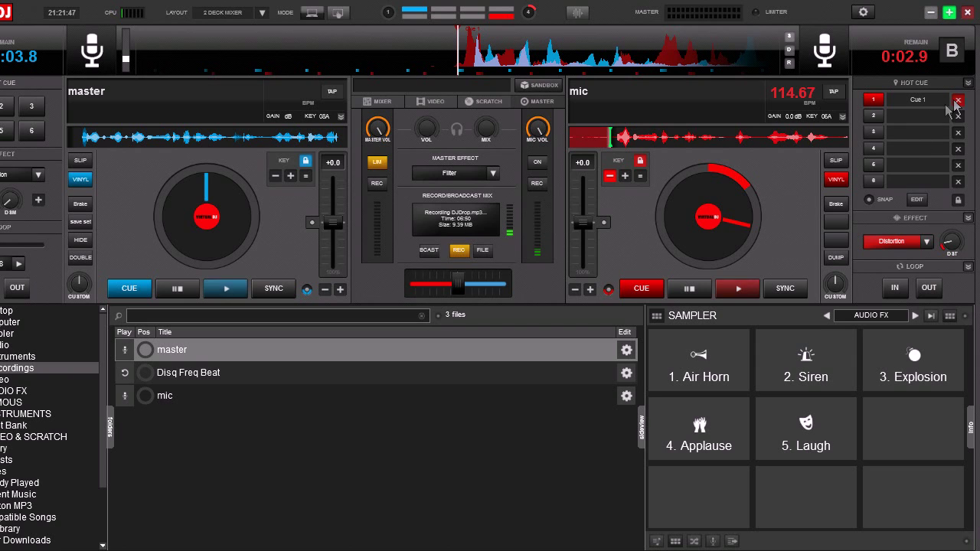
{"action": "left_click", "coordinate": [498, 103]}
{"action": "left_click", "coordinate": [537, 251]}
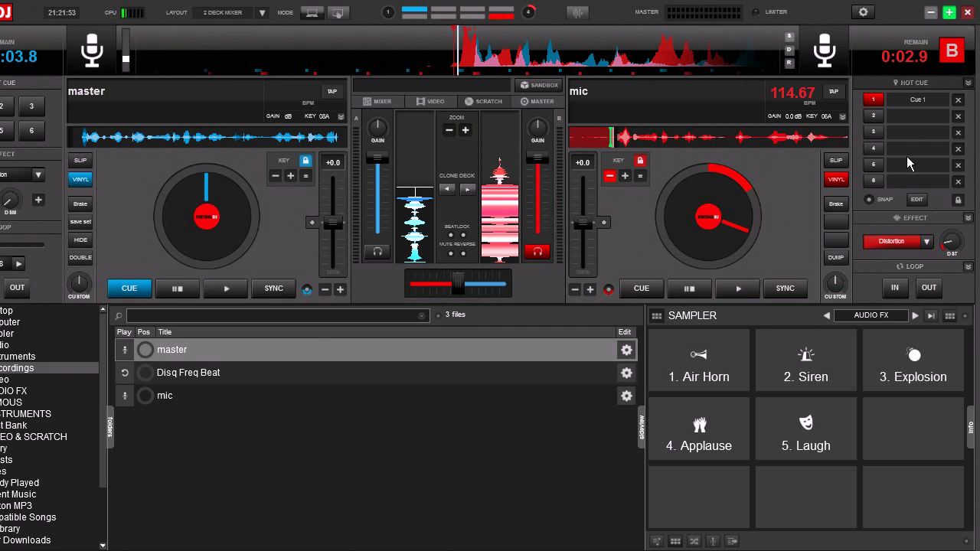
{"action": "left_click", "coordinate": [917, 200]}
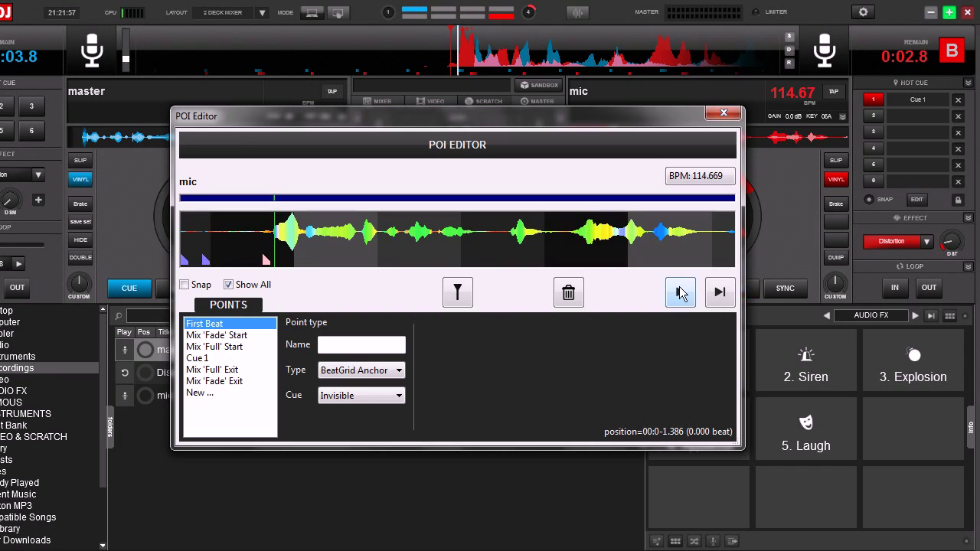
Nudge the mic track's Cue 1 slightly later to 00:00.575 and preview it
{"action": "left_click", "coordinate": [206, 358]}
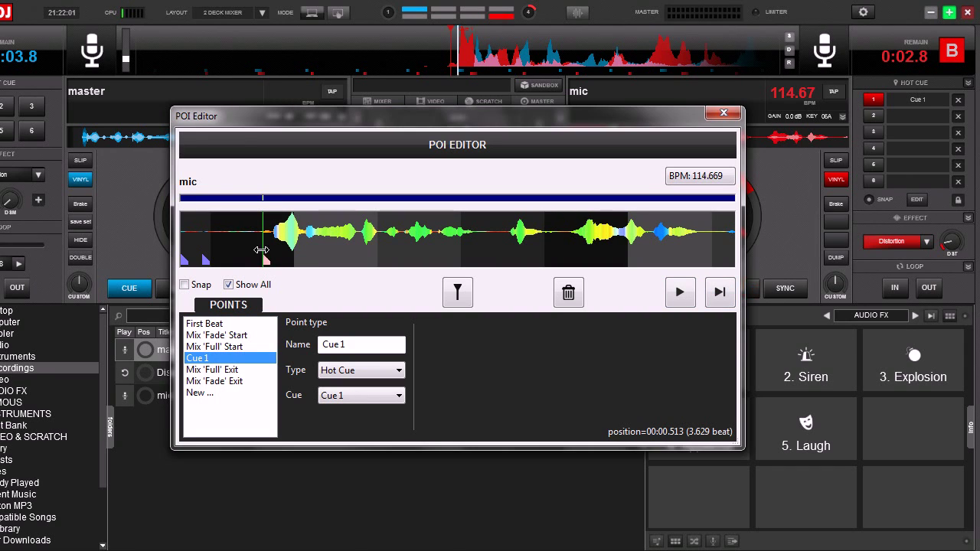
{"action": "left_click_drag", "start_coordinate": [263, 250], "coordinate": [274, 249]}
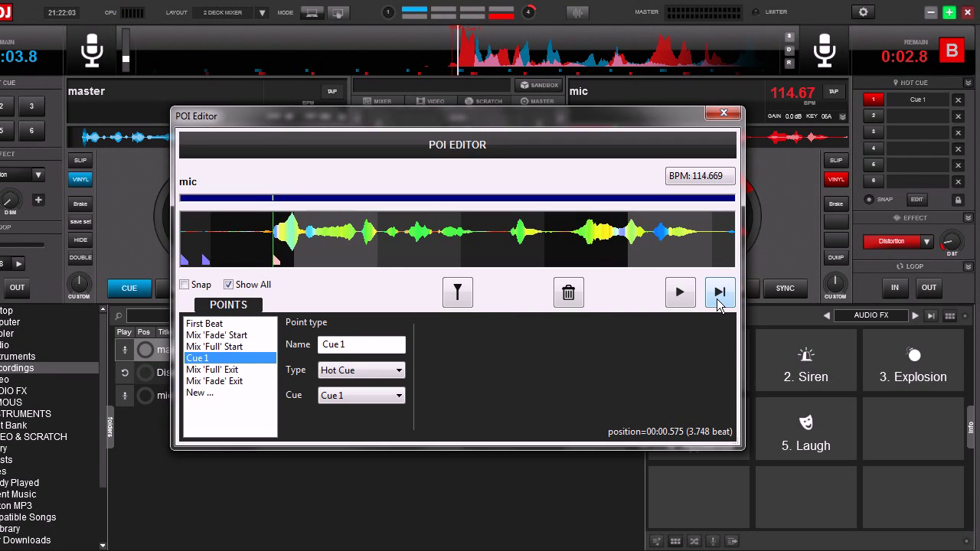
{"action": "left_click", "coordinate": [720, 295]}
{"action": "left_click", "coordinate": [429, 317]}
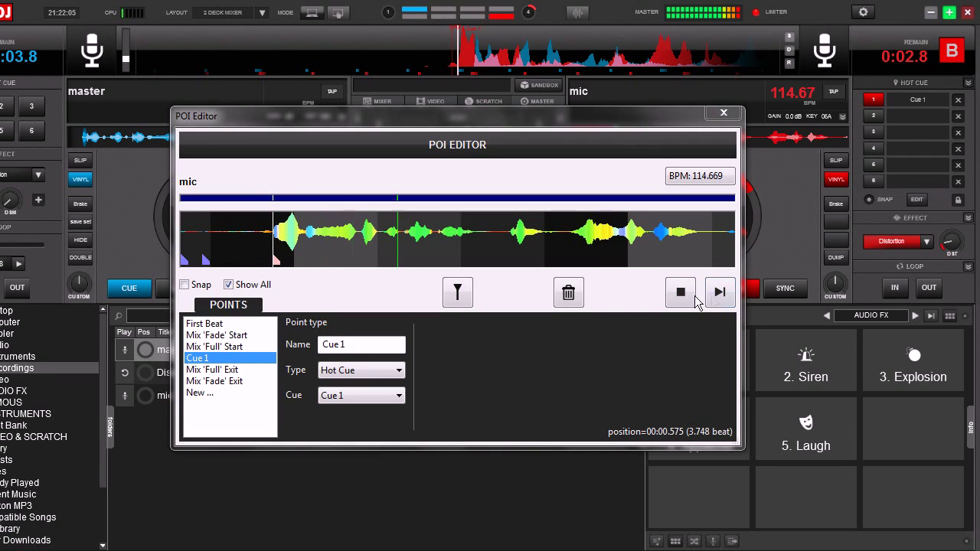
{"action": "left_click", "coordinate": [685, 301]}
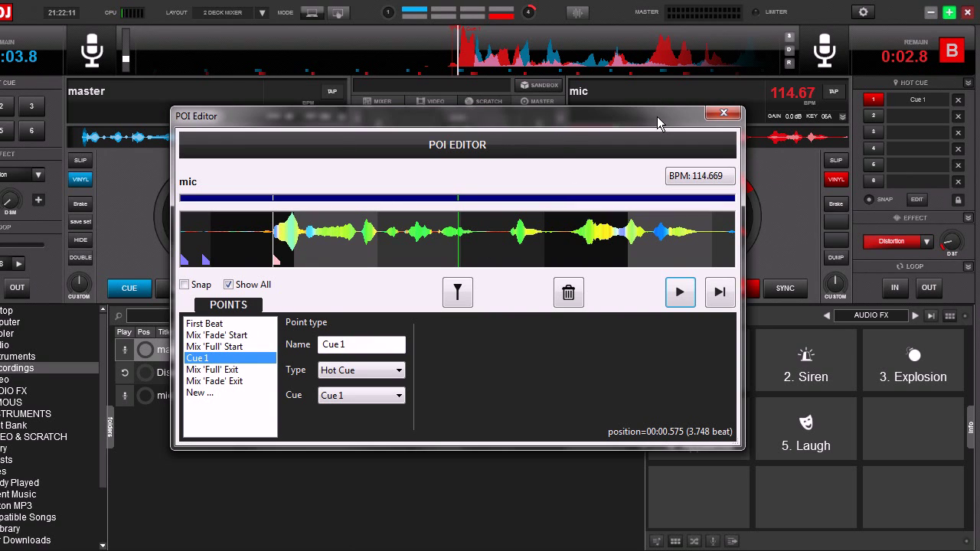
Move the POI editor aside, audition the next point, and close the editor
{"action": "left_click_drag", "start_coordinate": [660, 124], "coordinate": [705, 207]}
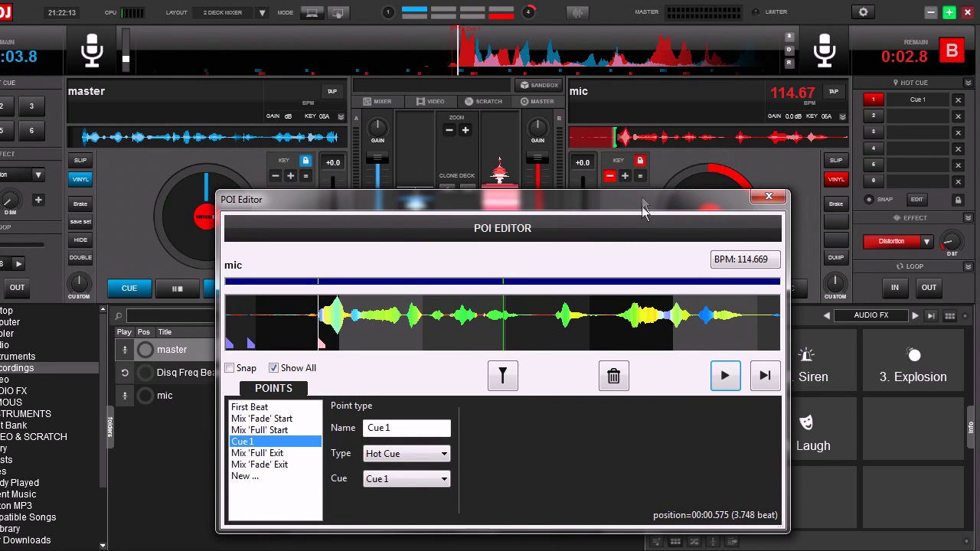
{"action": "left_click_drag", "start_coordinate": [643, 199], "coordinate": [585, 104]}
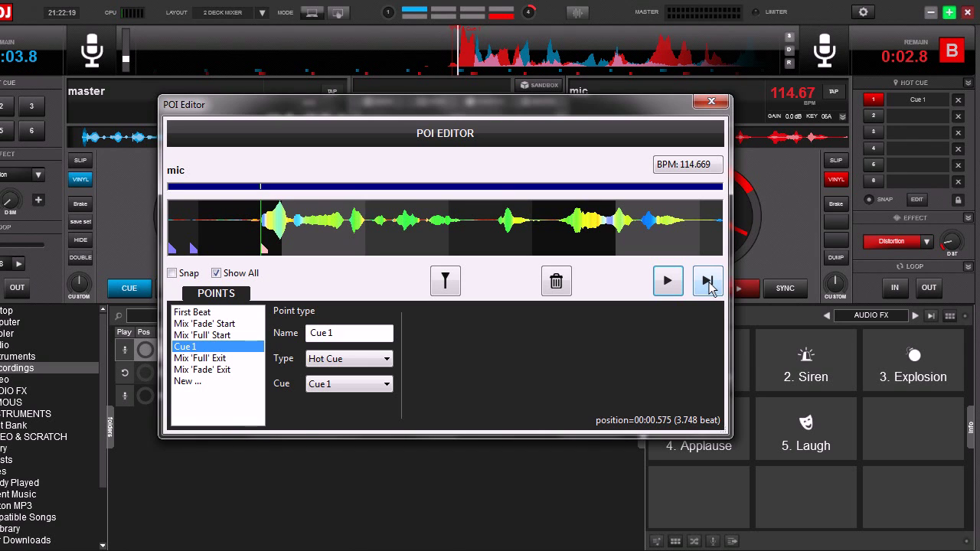
{"action": "left_click", "coordinate": [708, 285]}
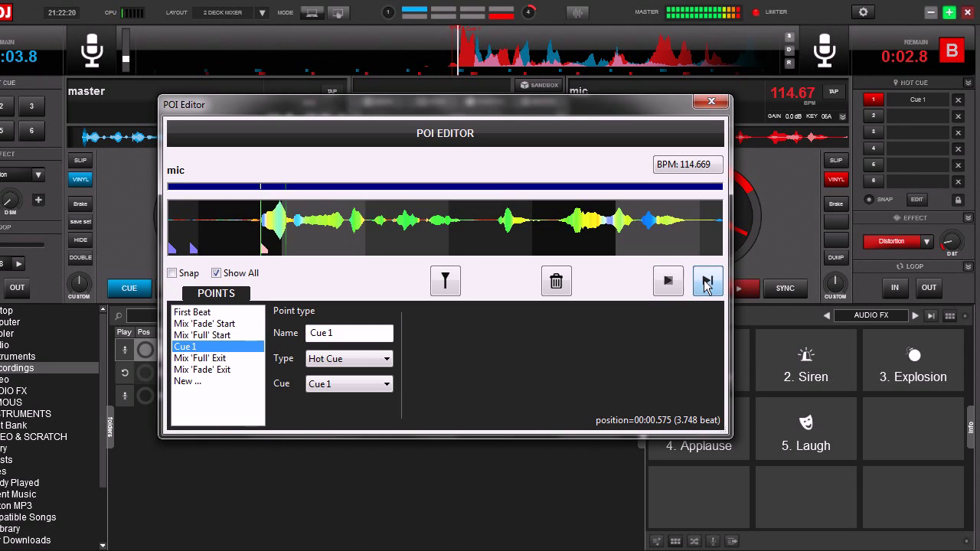
{"action": "left_click", "coordinate": [711, 101]}
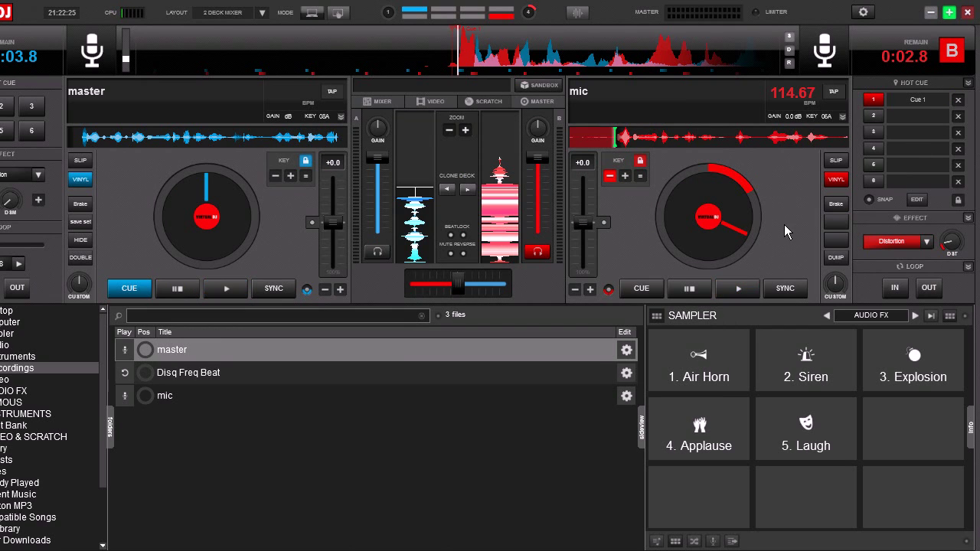
Play and stop the mic recording on deck B, then play it from Hot Cue 1
{"action": "left_click", "coordinate": [695, 290]}
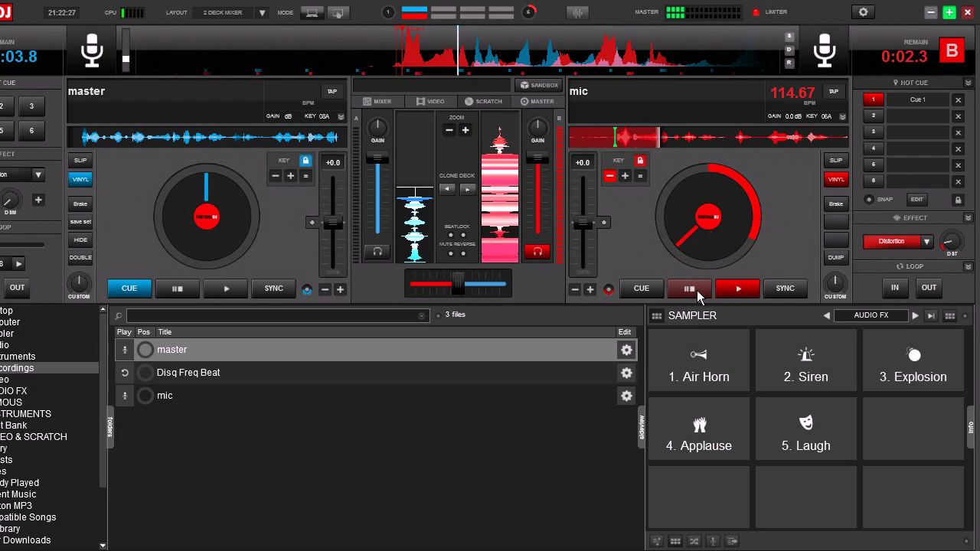
{"action": "left_click", "coordinate": [696, 291]}
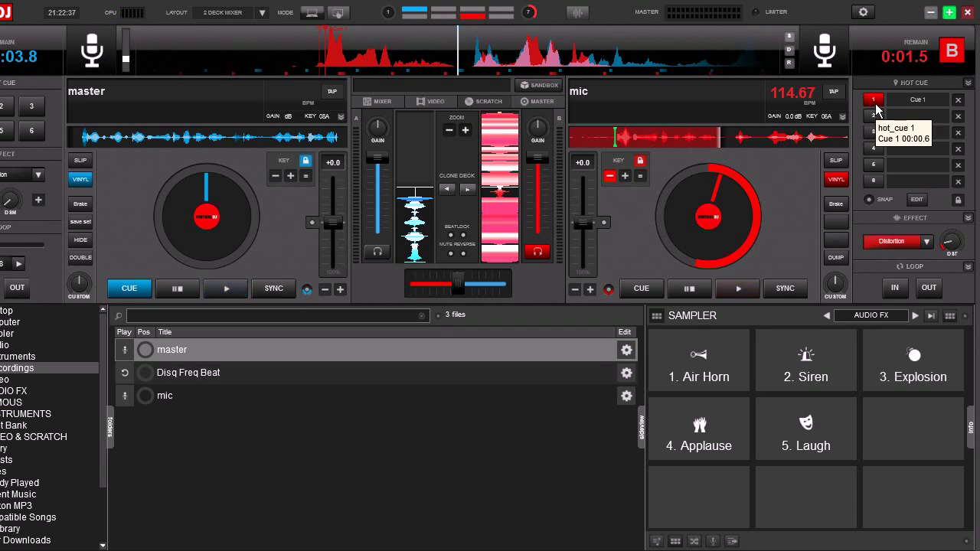
{"action": "left_click", "coordinate": [877, 110]}
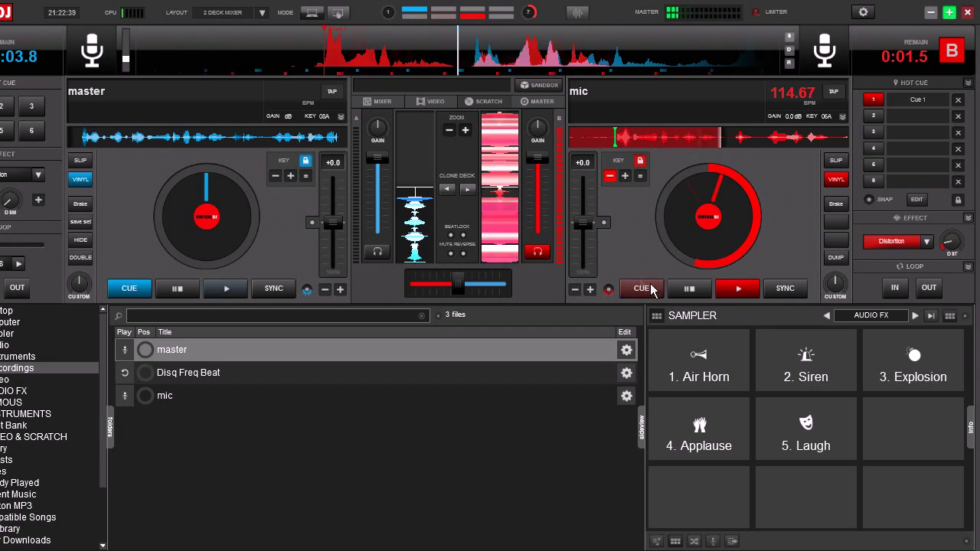
Load the new 'master (1)' recording onto the left deck at 164.72 BPM, then play and stop it
{"action": "left_click", "coordinate": [541, 101]}
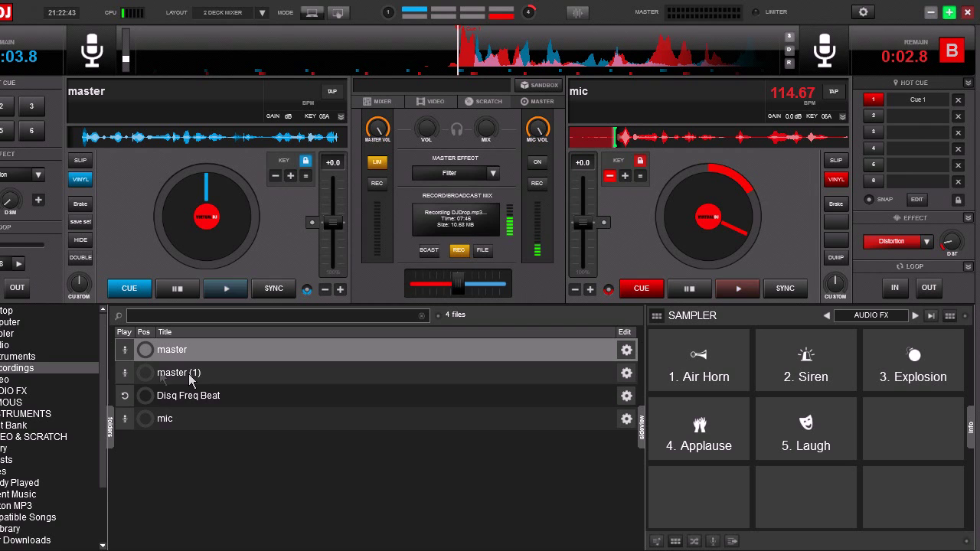
{"action": "left_click", "coordinate": [179, 378]}
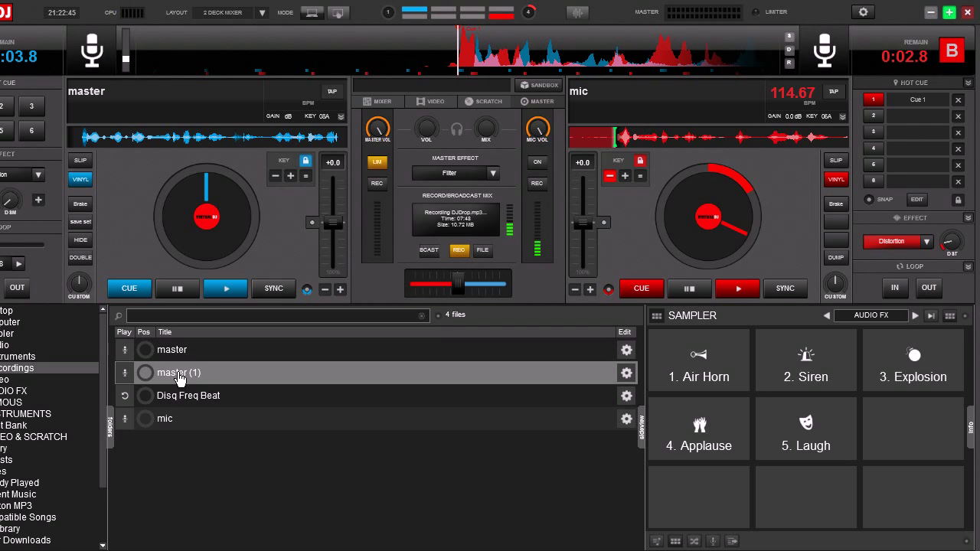
{"action": "left_click_drag", "start_coordinate": [178, 378], "coordinate": [214, 222]}
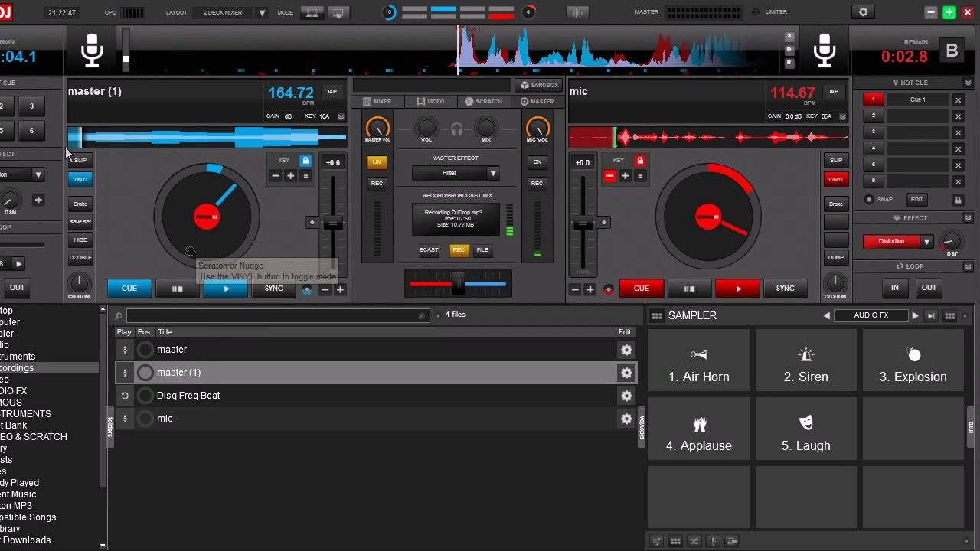
{"action": "left_click", "coordinate": [228, 287]}
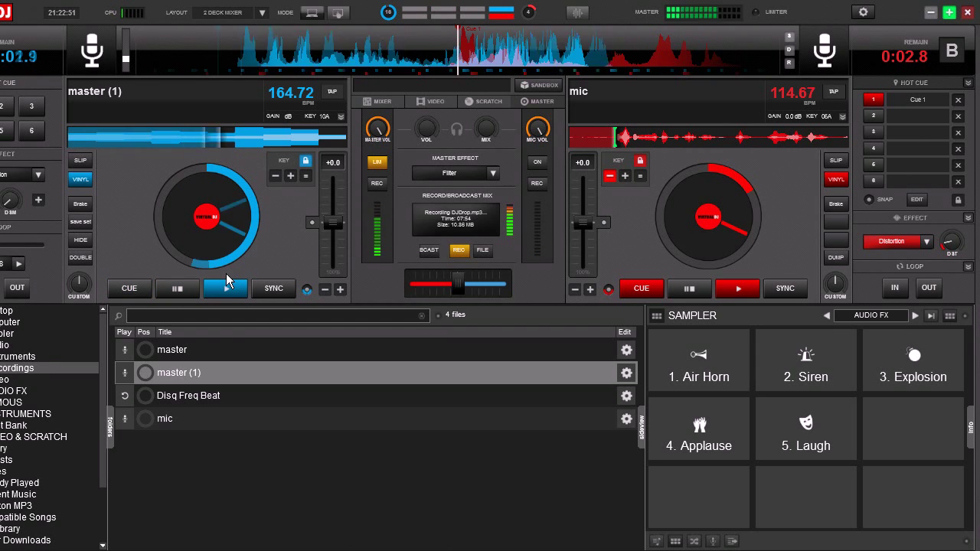
{"action": "left_click", "coordinate": [130, 289]}
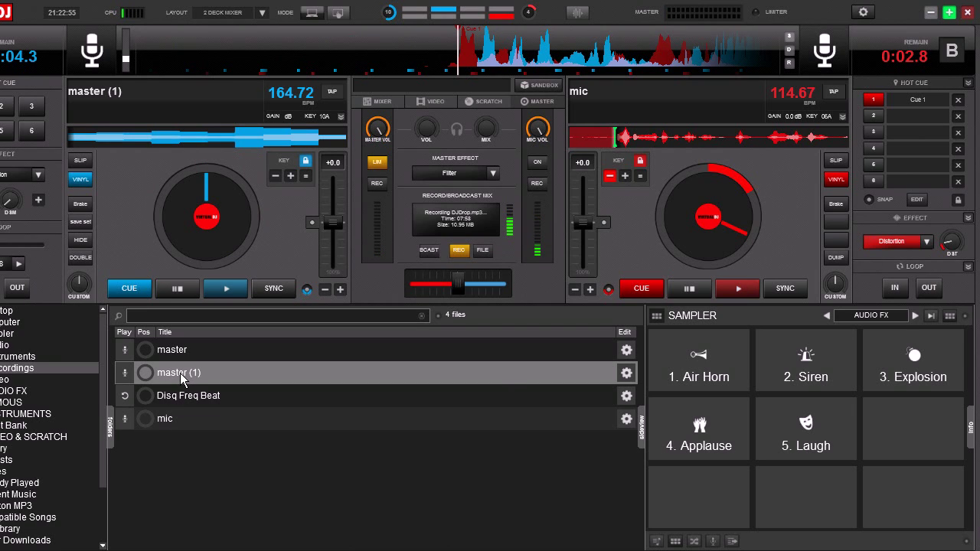
Give 'master (1)' the Echo Papa Blk.png icon, save it, and place it on sampler pad 6
{"action": "left_click", "coordinate": [626, 373]}
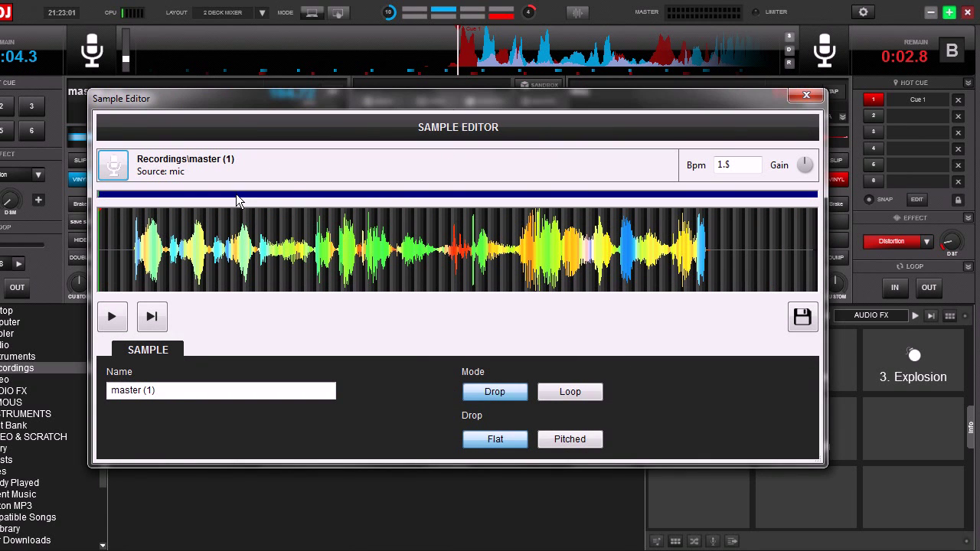
{"action": "left_click", "coordinate": [115, 165]}
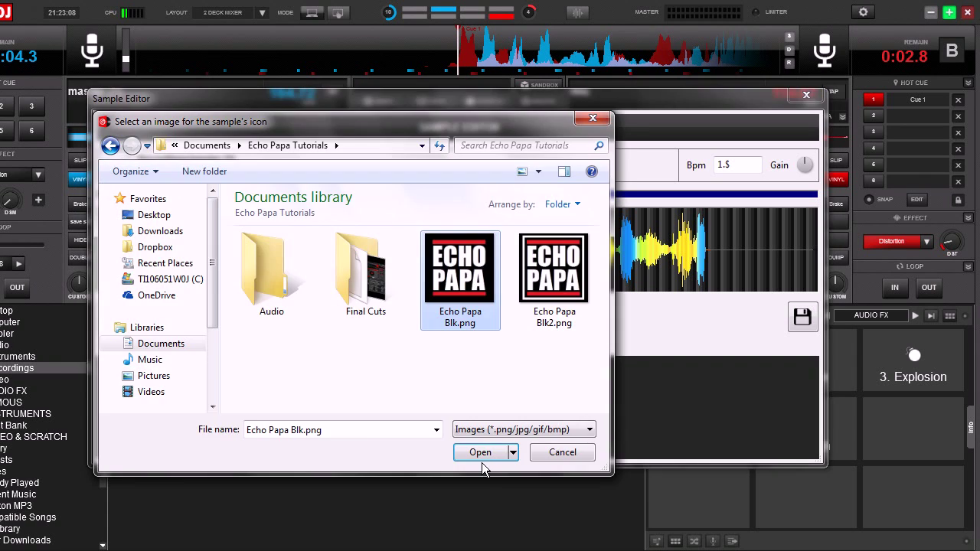
{"action": "left_click", "coordinate": [486, 455]}
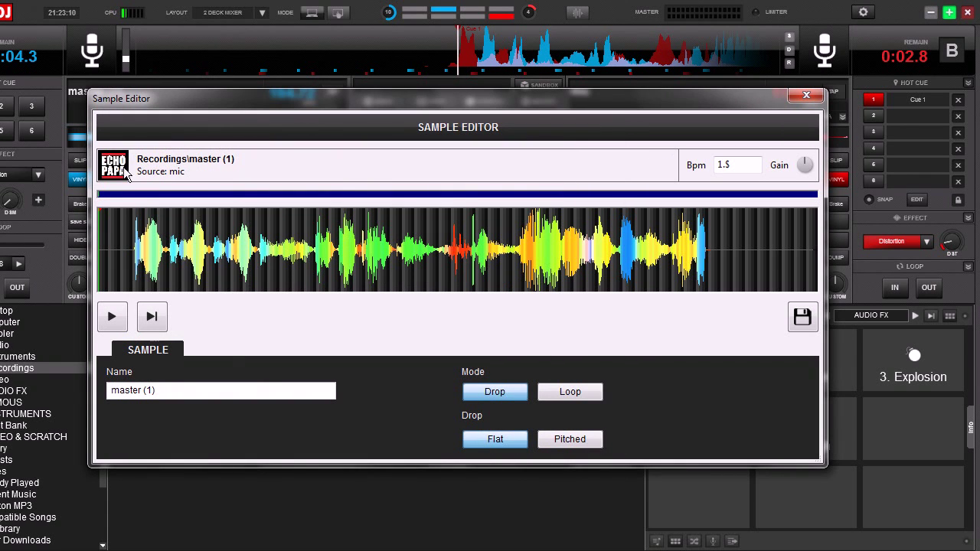
{"action": "left_click", "coordinate": [806, 96]}
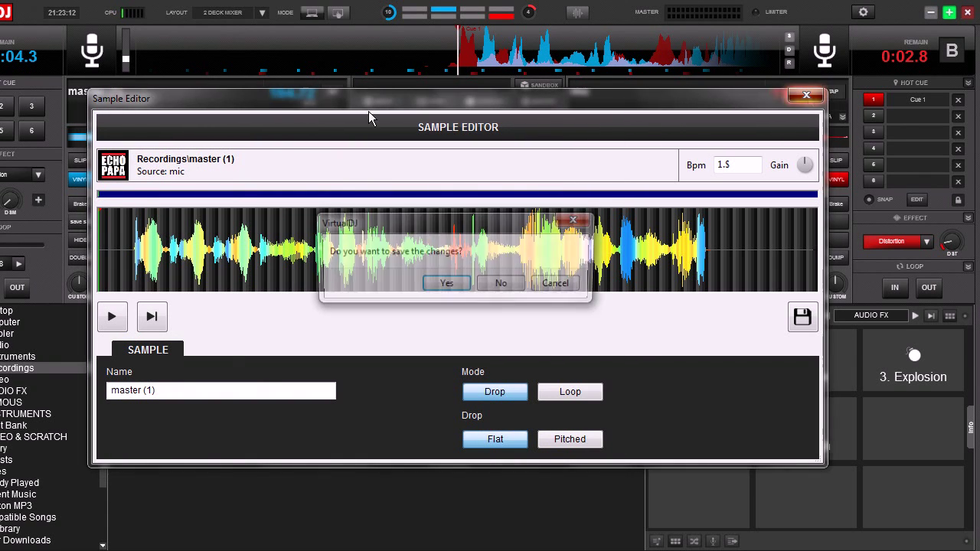
{"action": "left_click", "coordinate": [441, 286]}
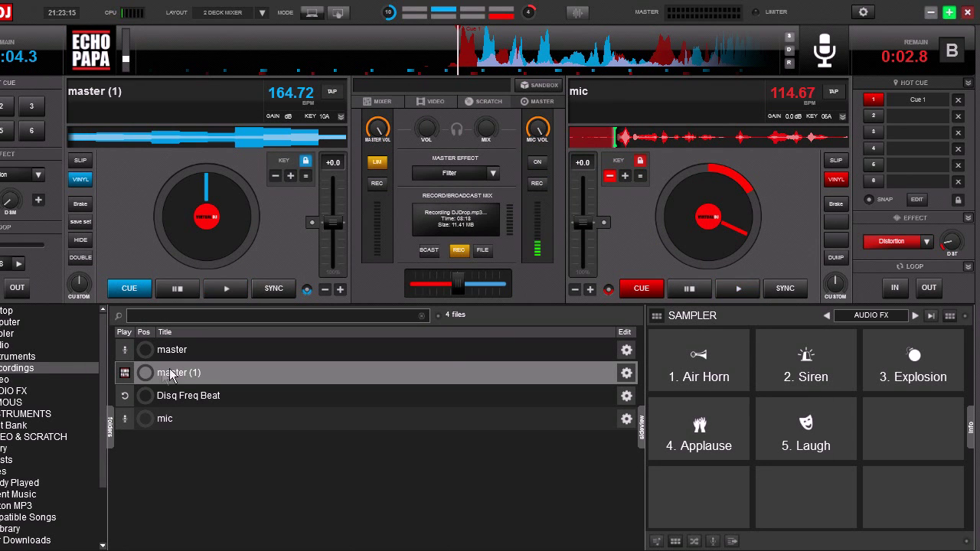
{"action": "left_click_drag", "start_coordinate": [171, 372], "coordinate": [932, 446]}
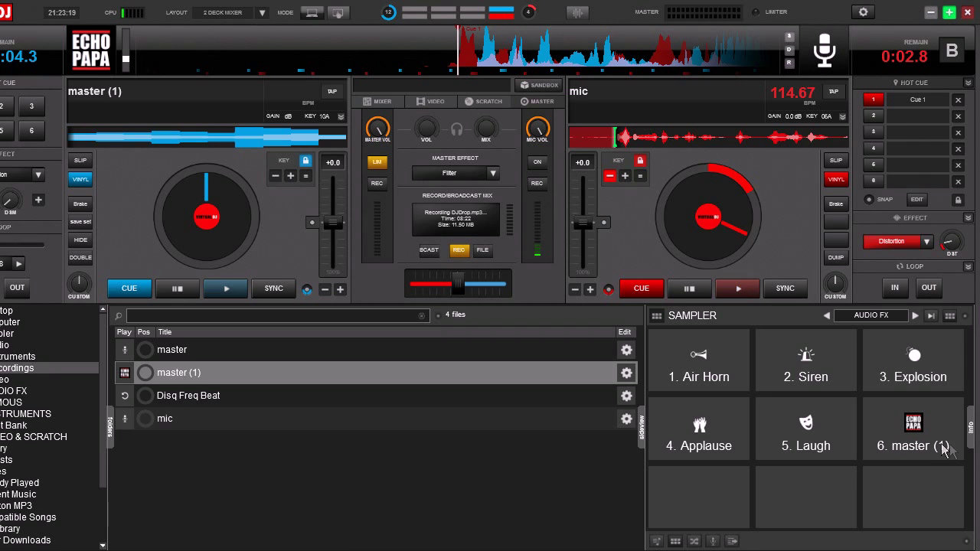
Rename the 'master (1)' sample to 'DJ Drop' in the Sample Editor and save the change
{"action": "right_click", "coordinate": [188, 376]}
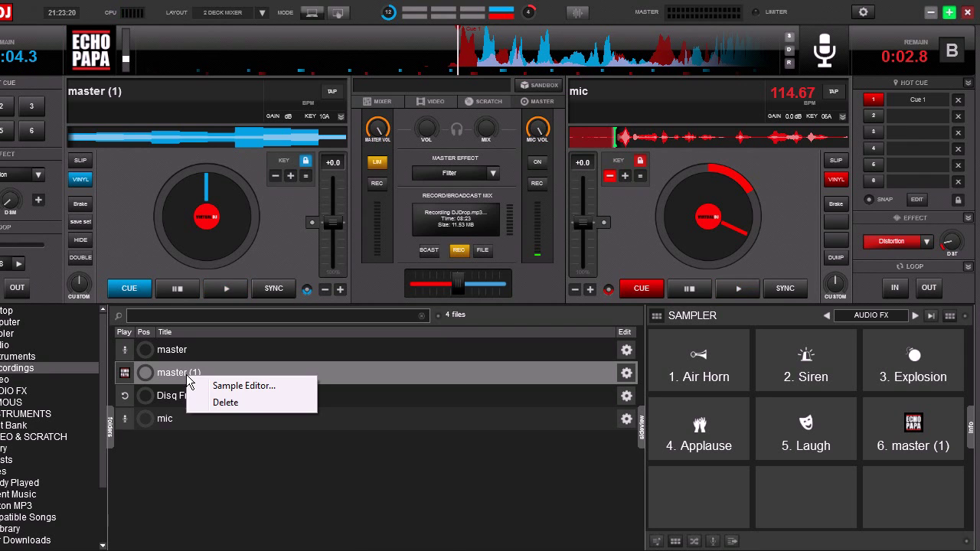
{"action": "left_click", "coordinate": [242, 387]}
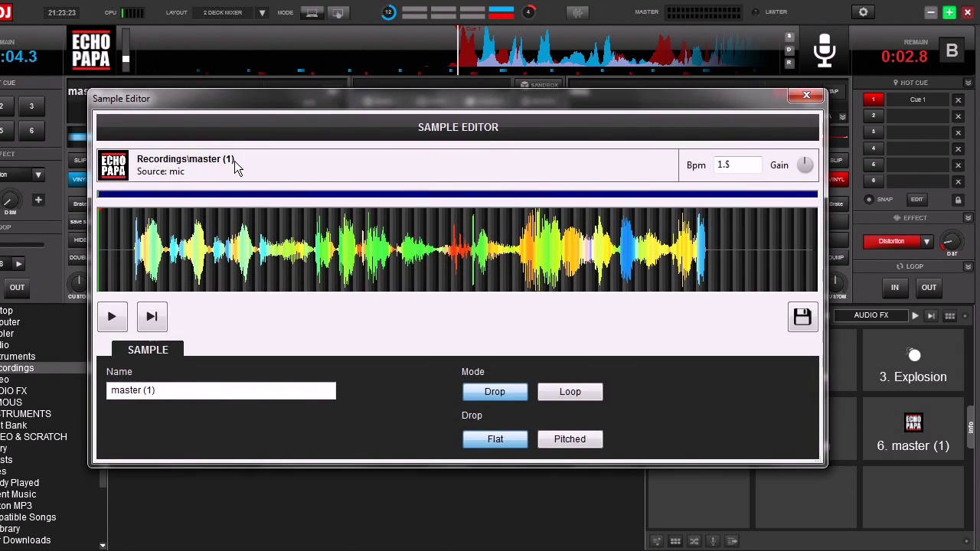
{"action": "left_click_drag", "start_coordinate": [164, 390], "coordinate": [19, 382]}
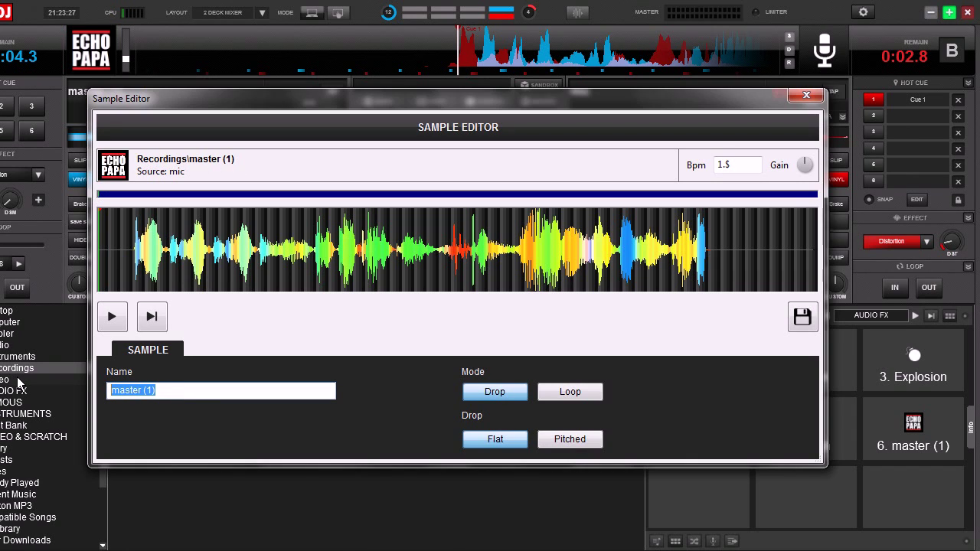
{"action": "type", "text": "DJ Drop"}
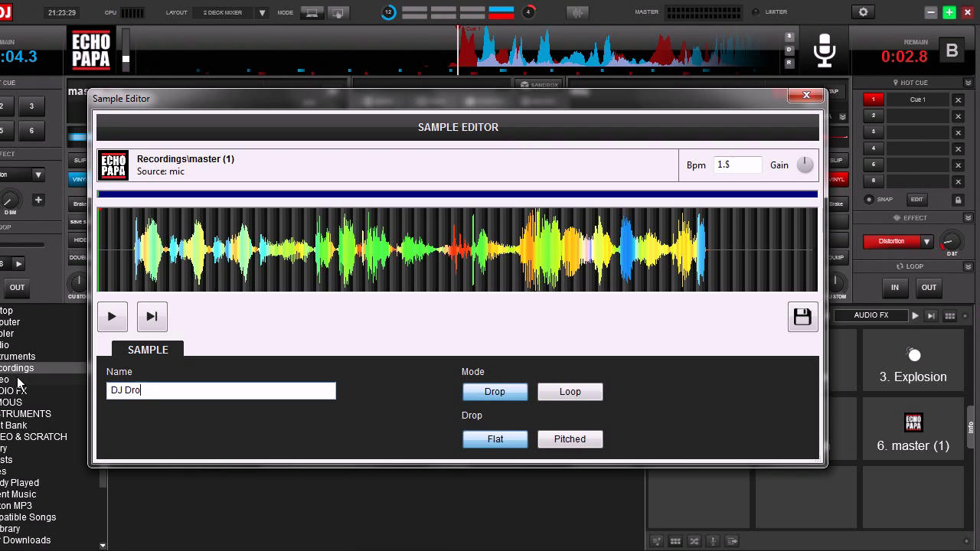
{"action": "left_click", "coordinate": [806, 95]}
{"action": "left_click", "coordinate": [446, 284]}
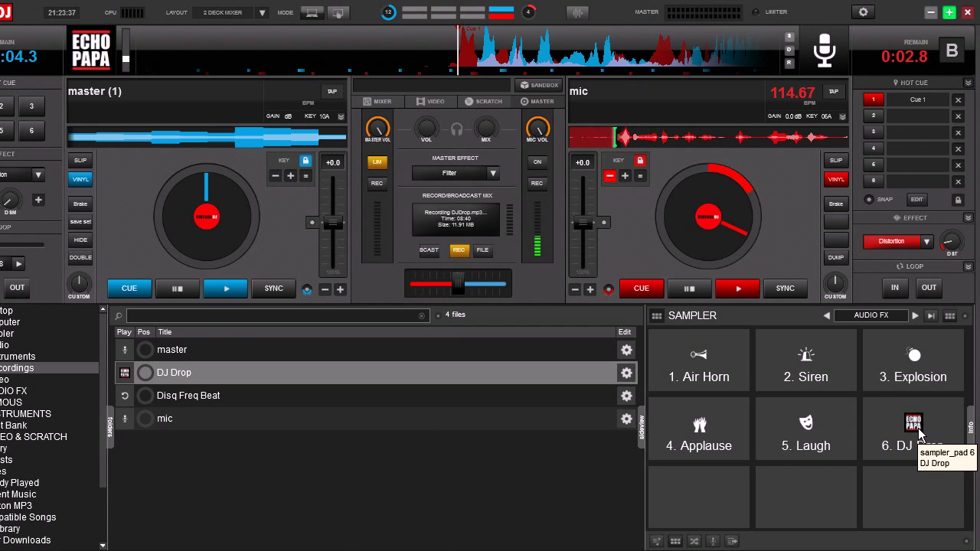
{"action": "left_click", "coordinate": [914, 427]}
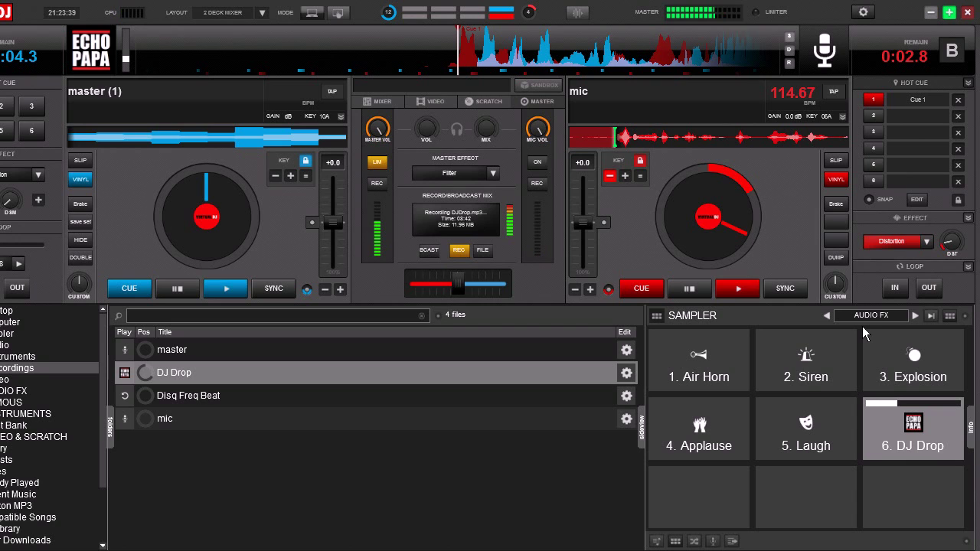